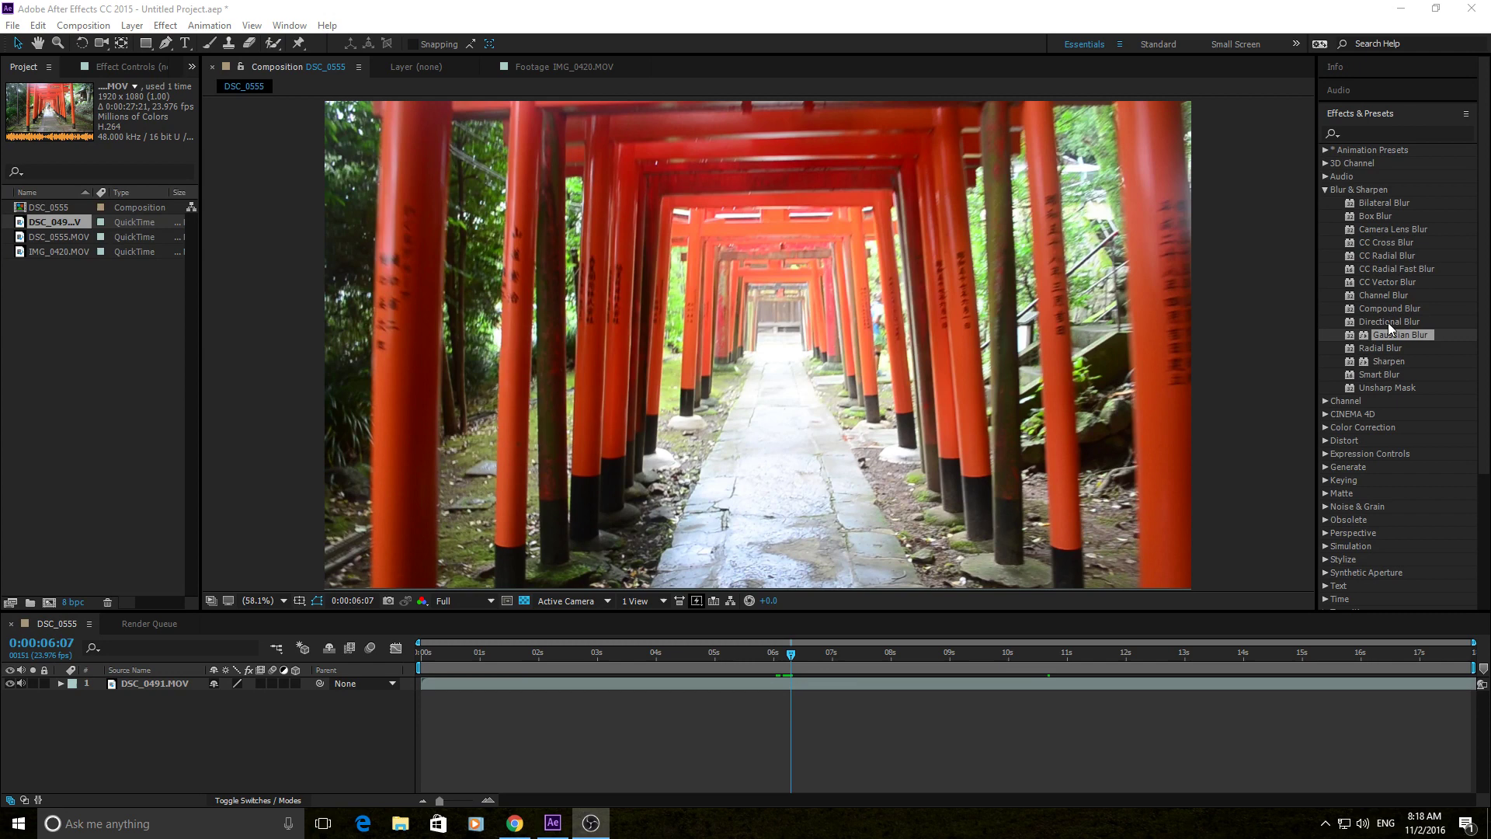
- Apply Gaussian Blur to the DSC_0491.MOV layer, leaving Blurriness at 0.0
click(1374, 133)
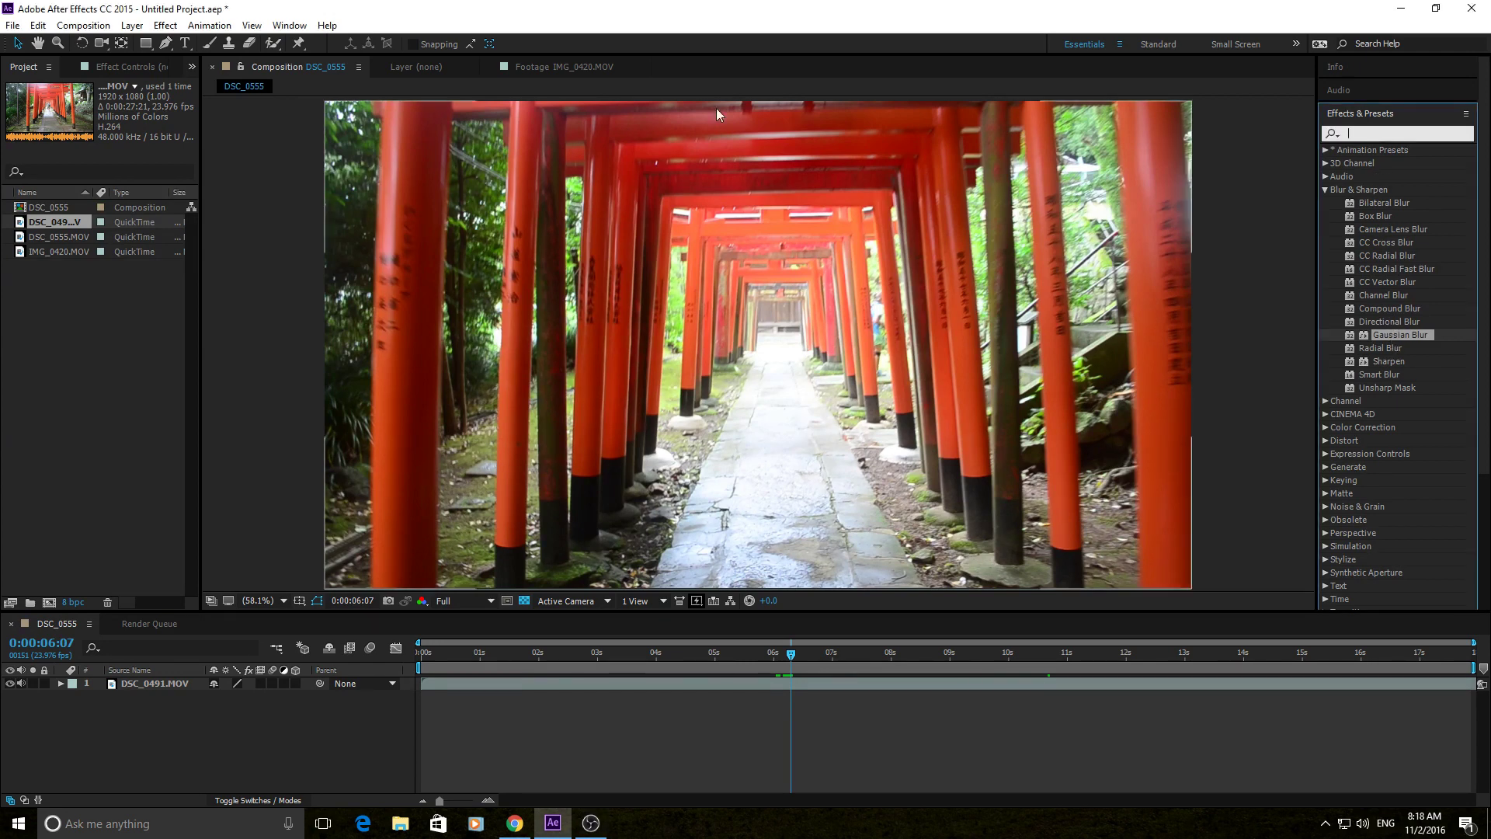
click(165, 24)
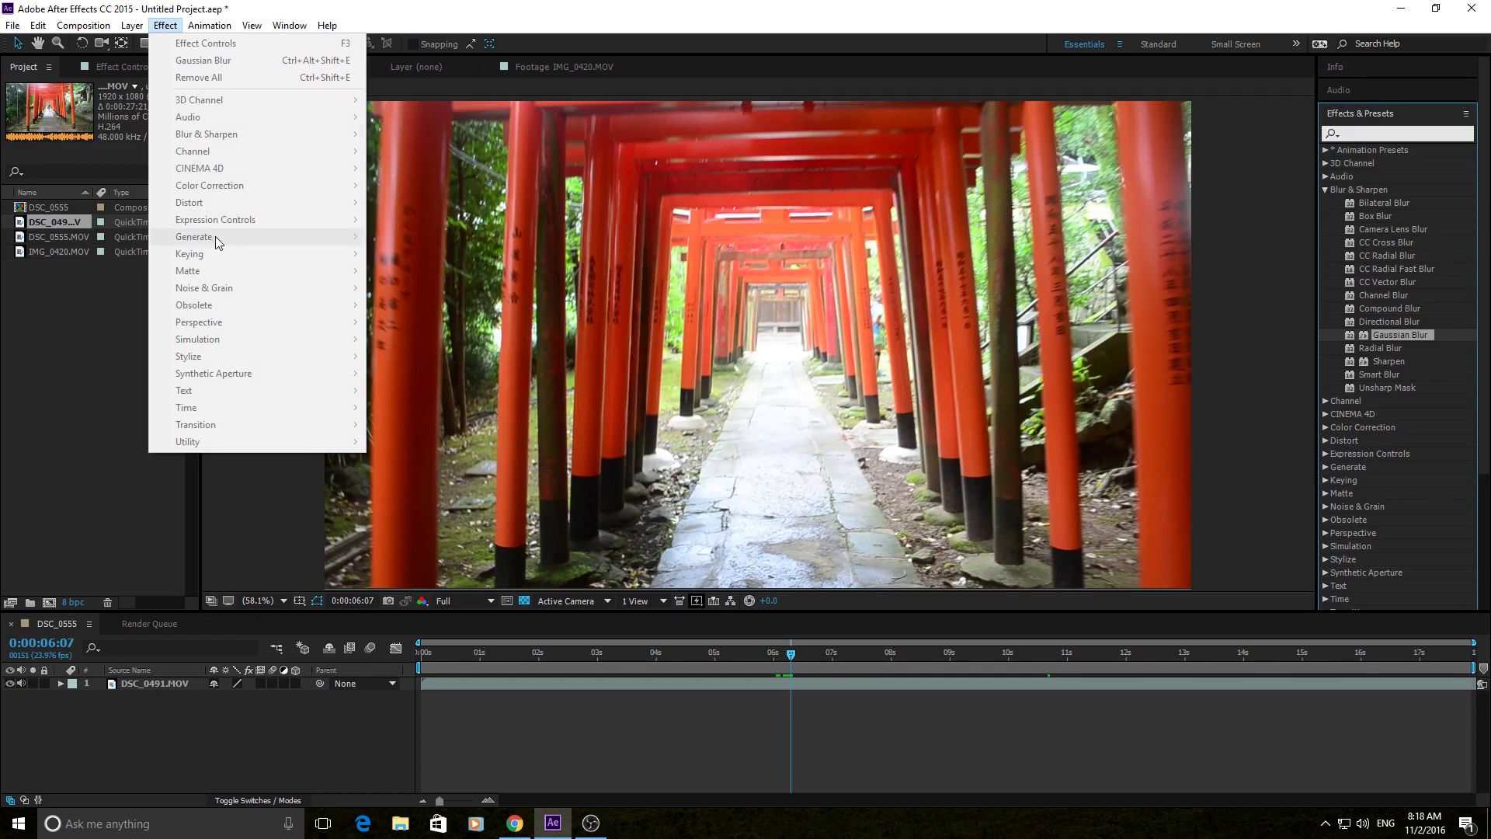
click(27, 321)
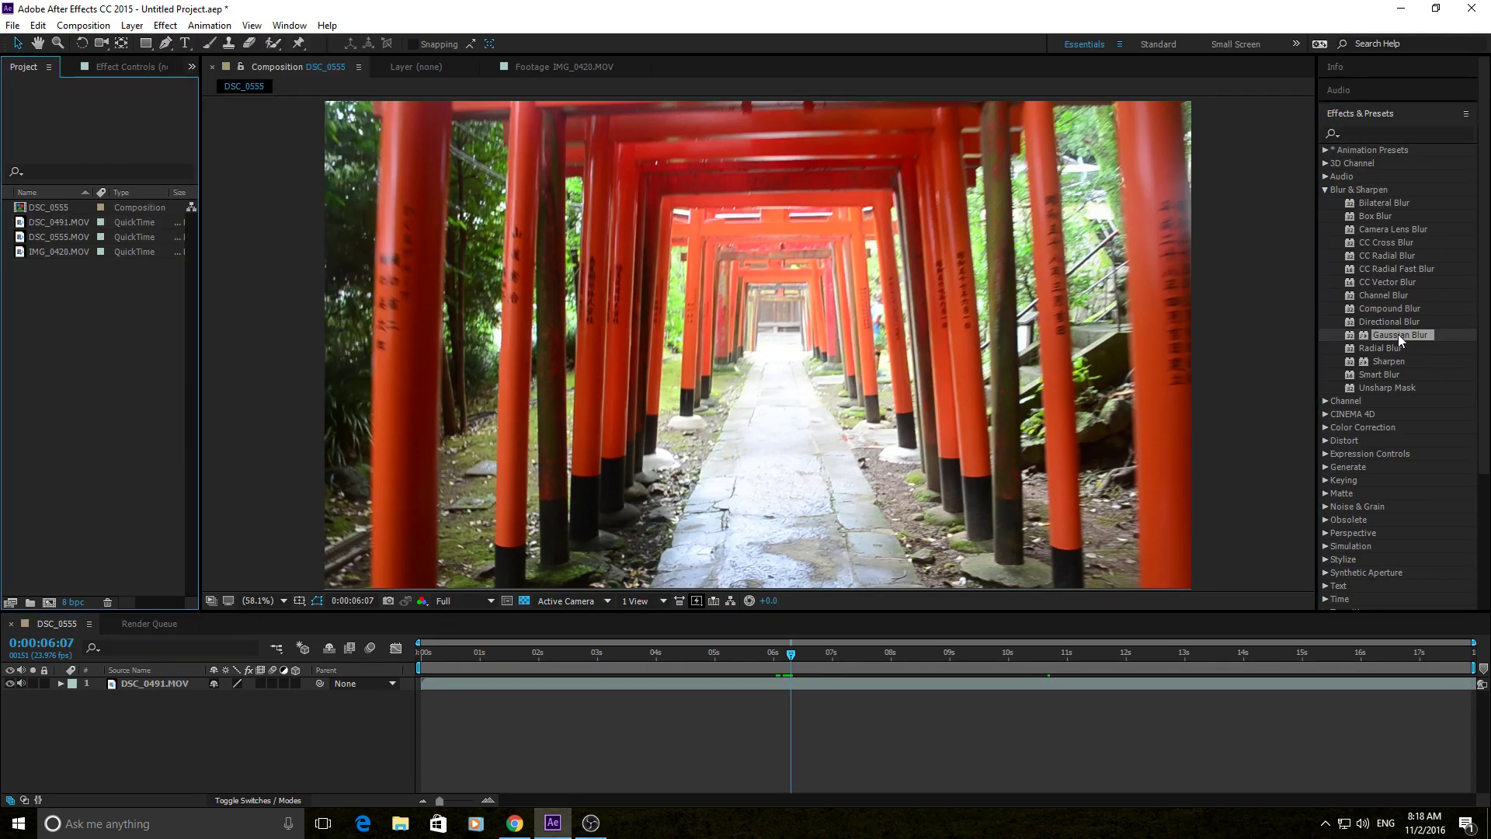
drag(1398, 334, 172, 688)
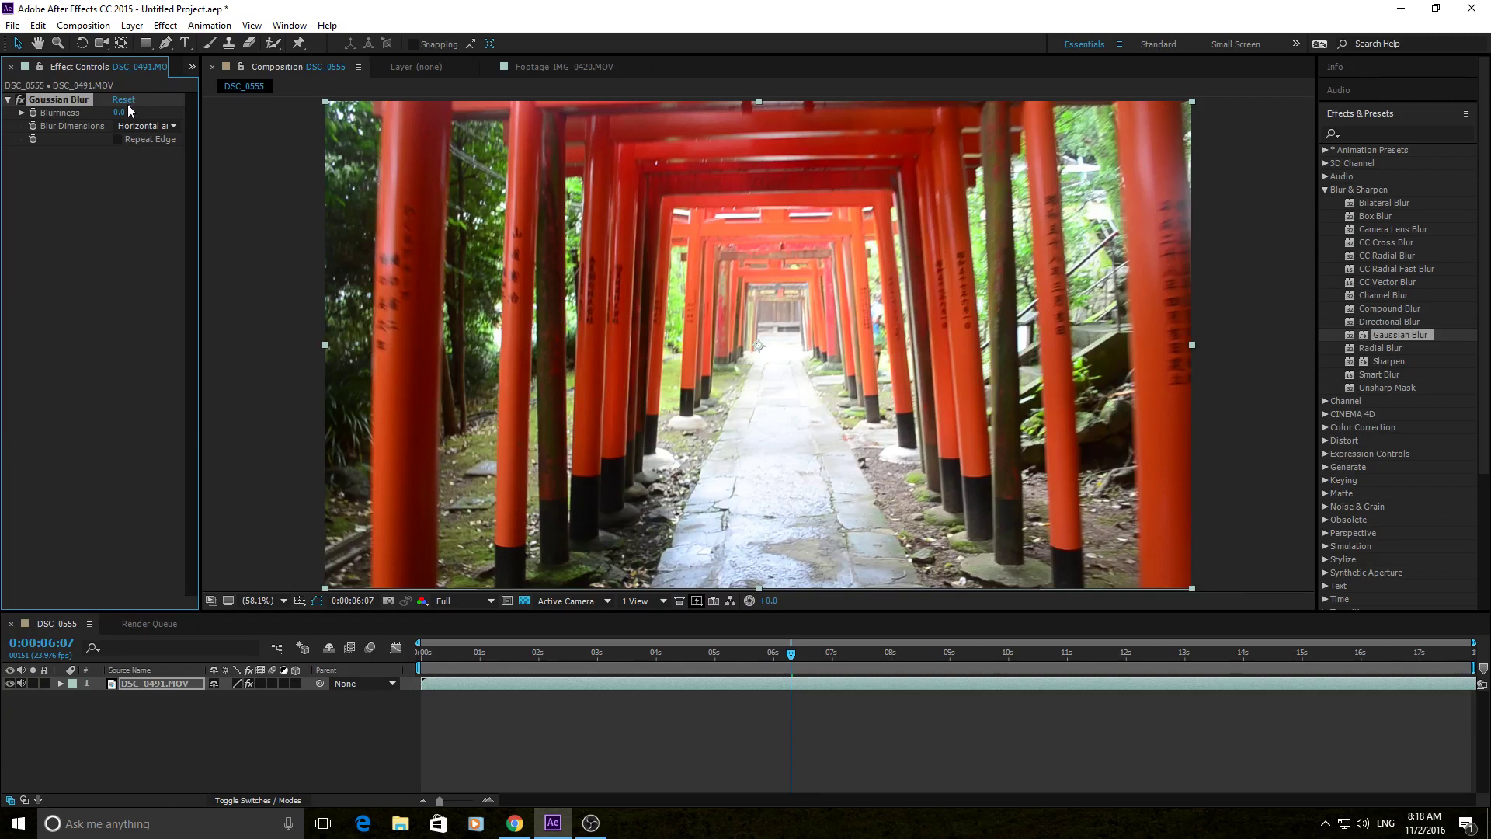
- Widen the effect settings and lower Blurriness from 56.3 to 31.0
drag(200, 128, 278, 123)
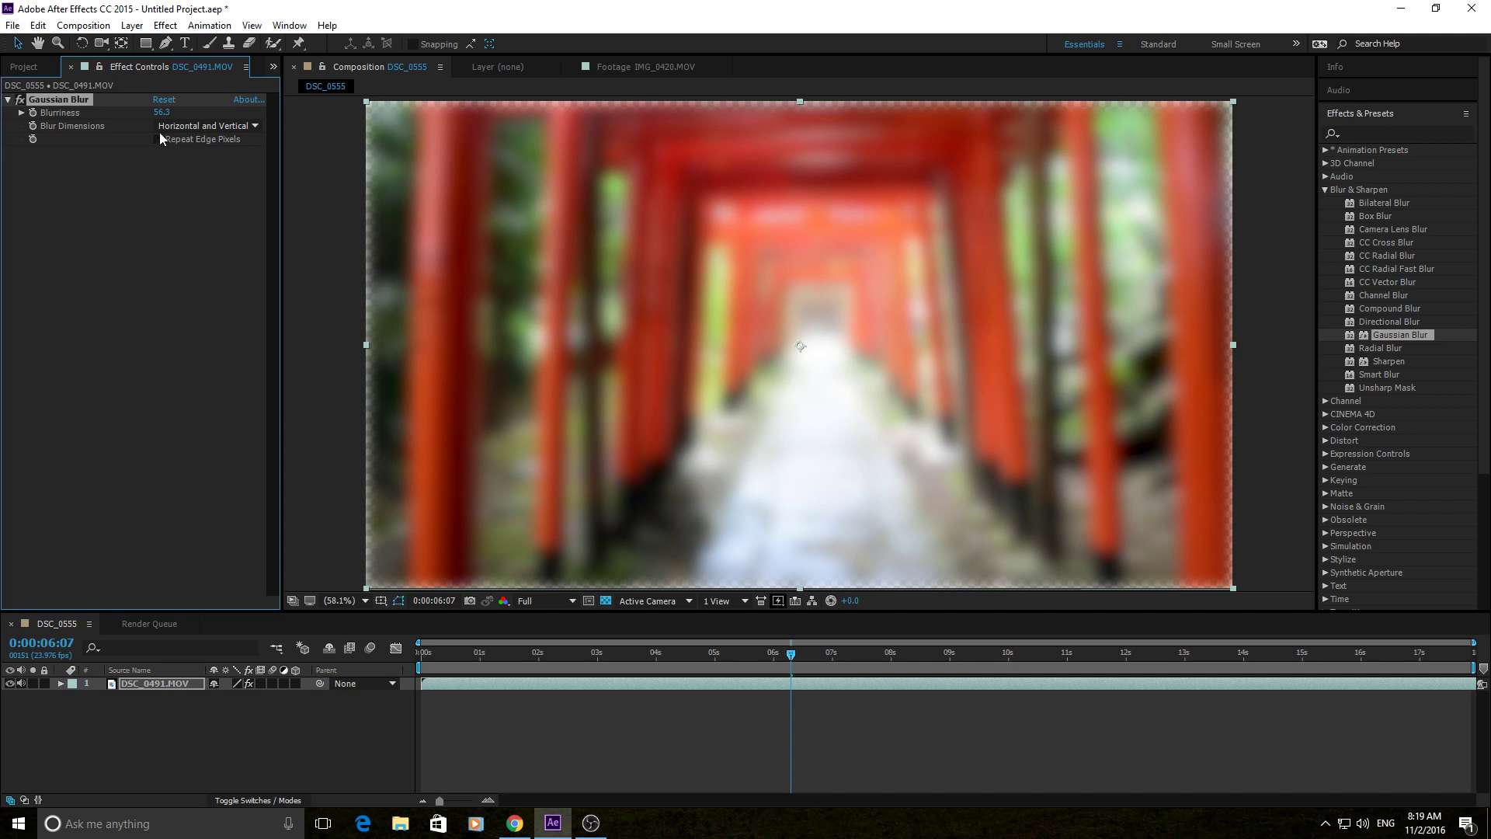
drag(161, 112, 132, 114)
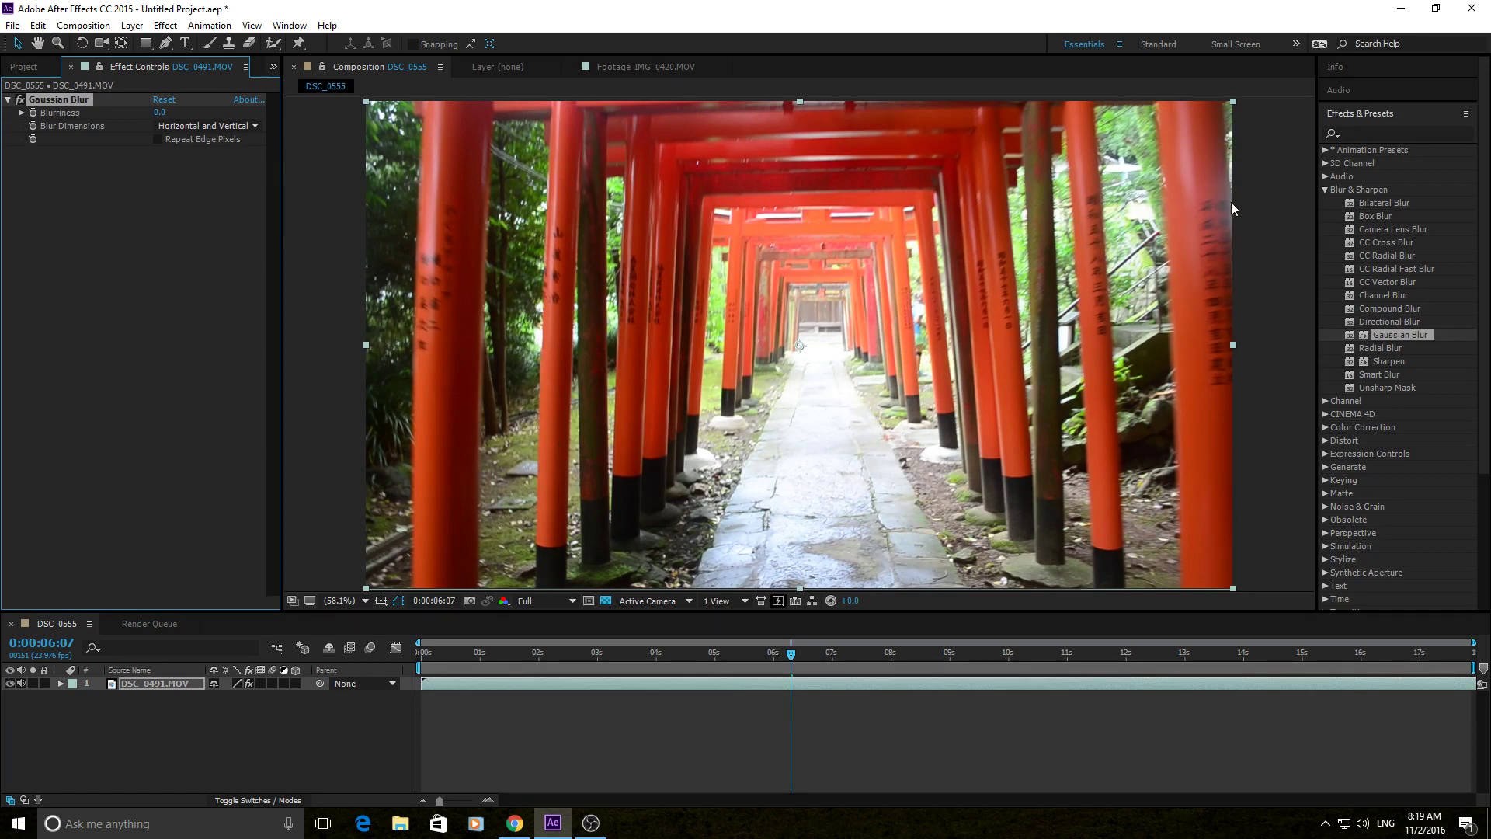
- Enter Blurriness 99.6, then restore Horizontal and Vertical blur dimensions and Blurriness 0.0
click(160, 112)
text(99.6)
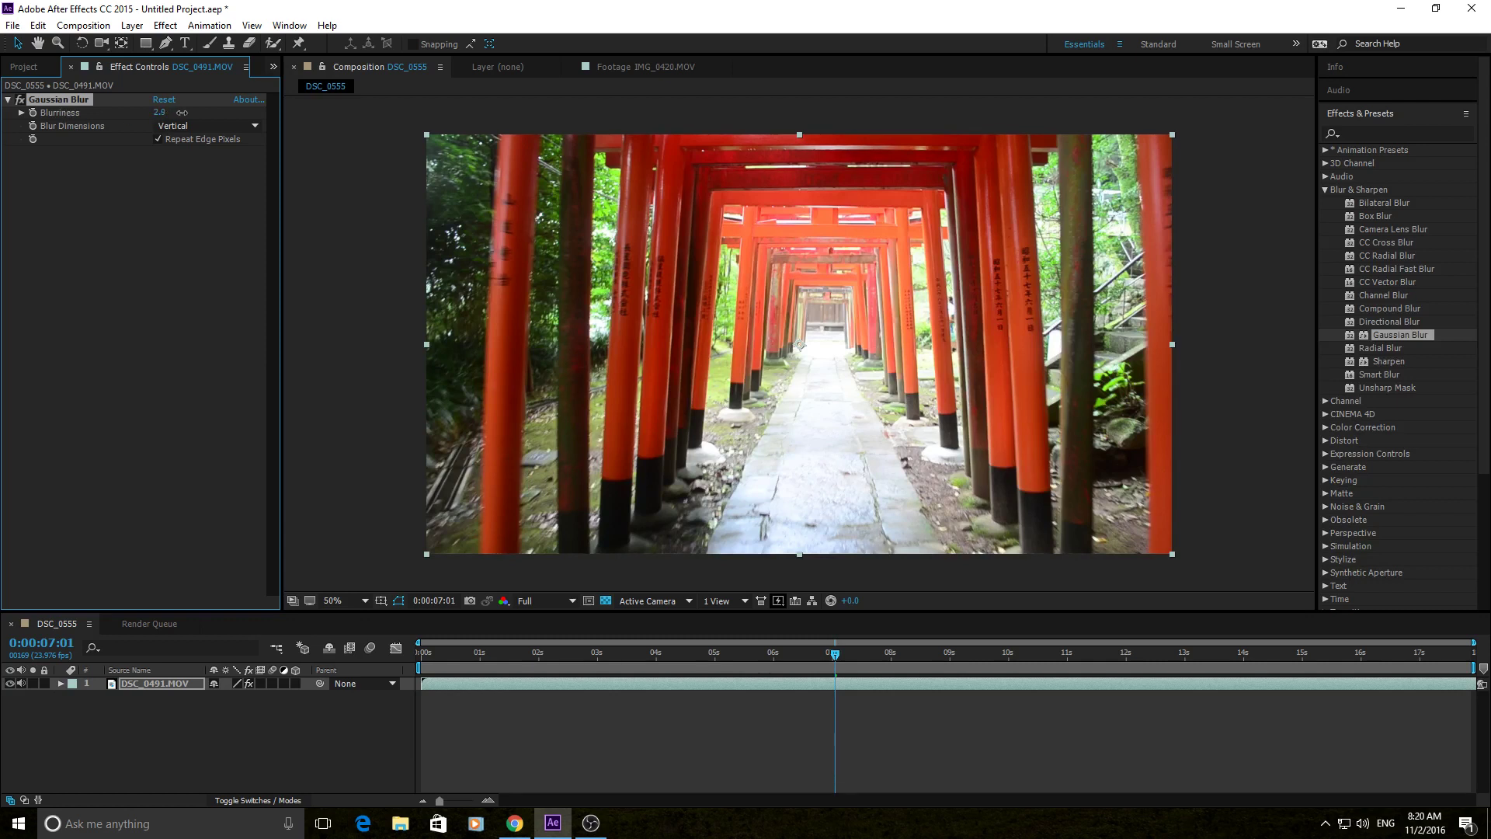
click(188, 132)
click(167, 127)
drag(160, 109, 62, 101)
- Add IMG_0420.MOV to the composition as a layer above the gate clip
click(23, 66)
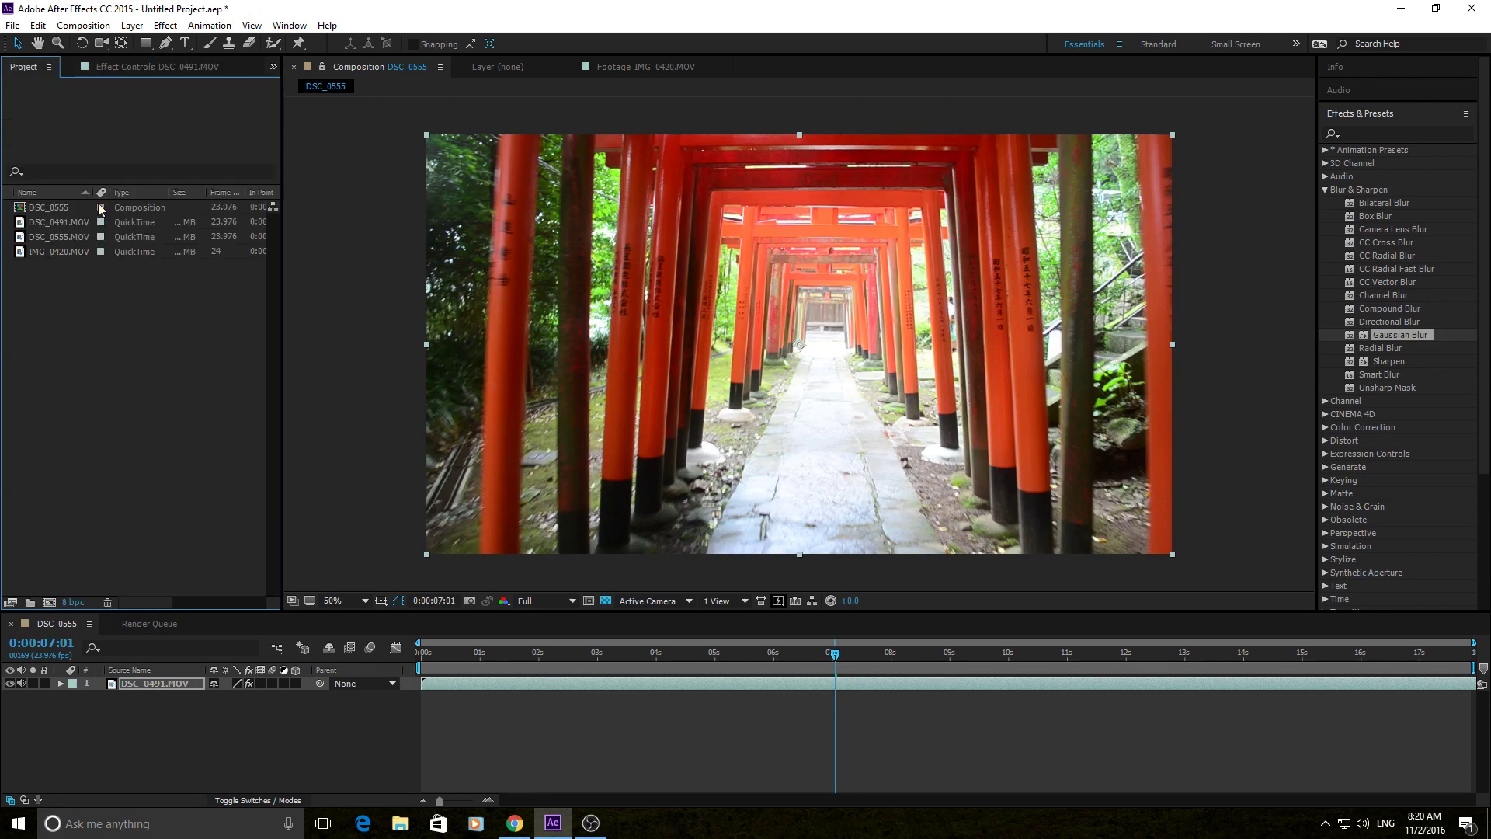
click(63, 236)
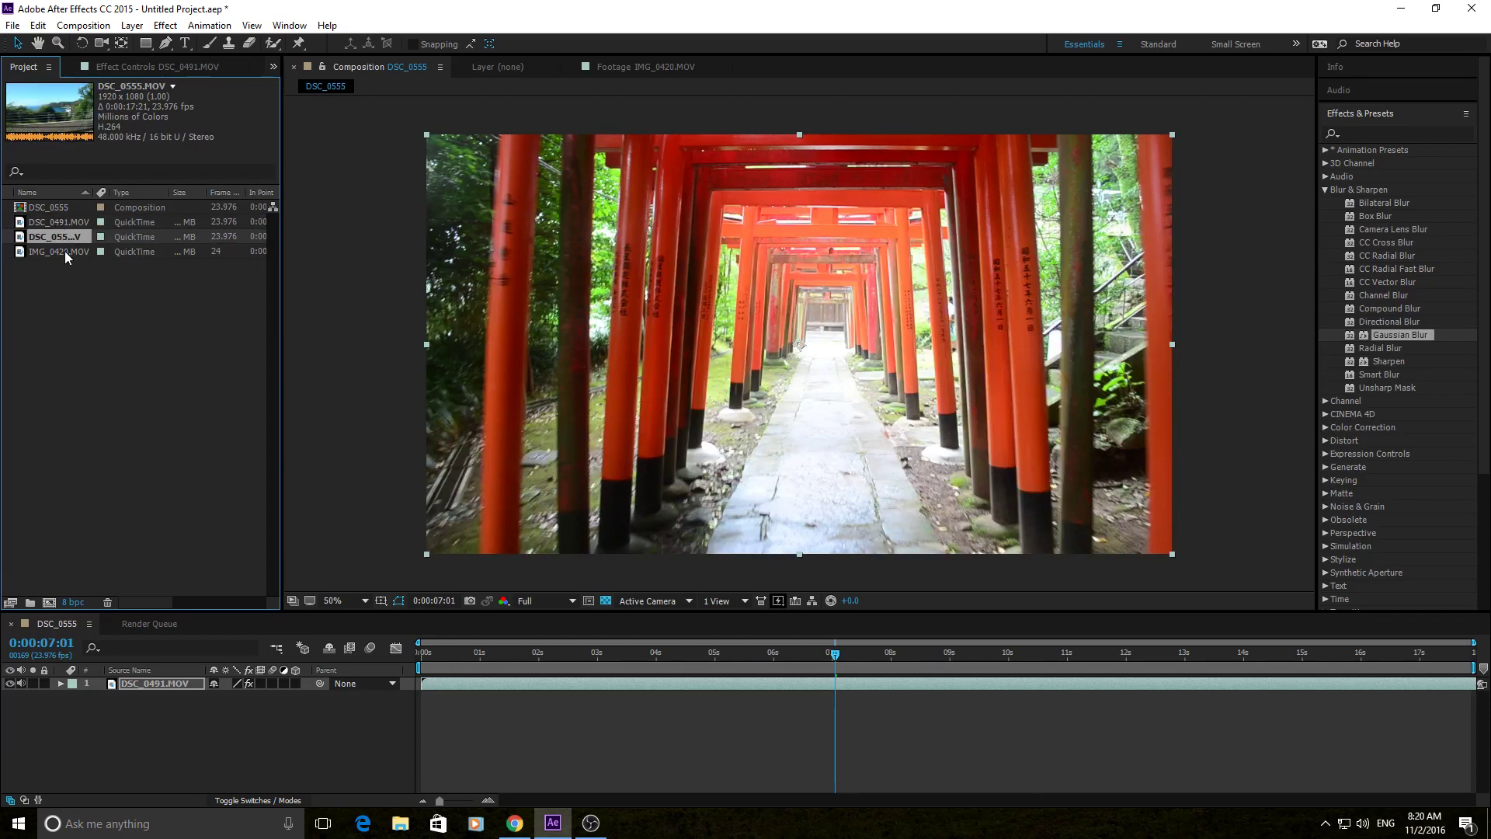
drag(64, 251, 132, 678)
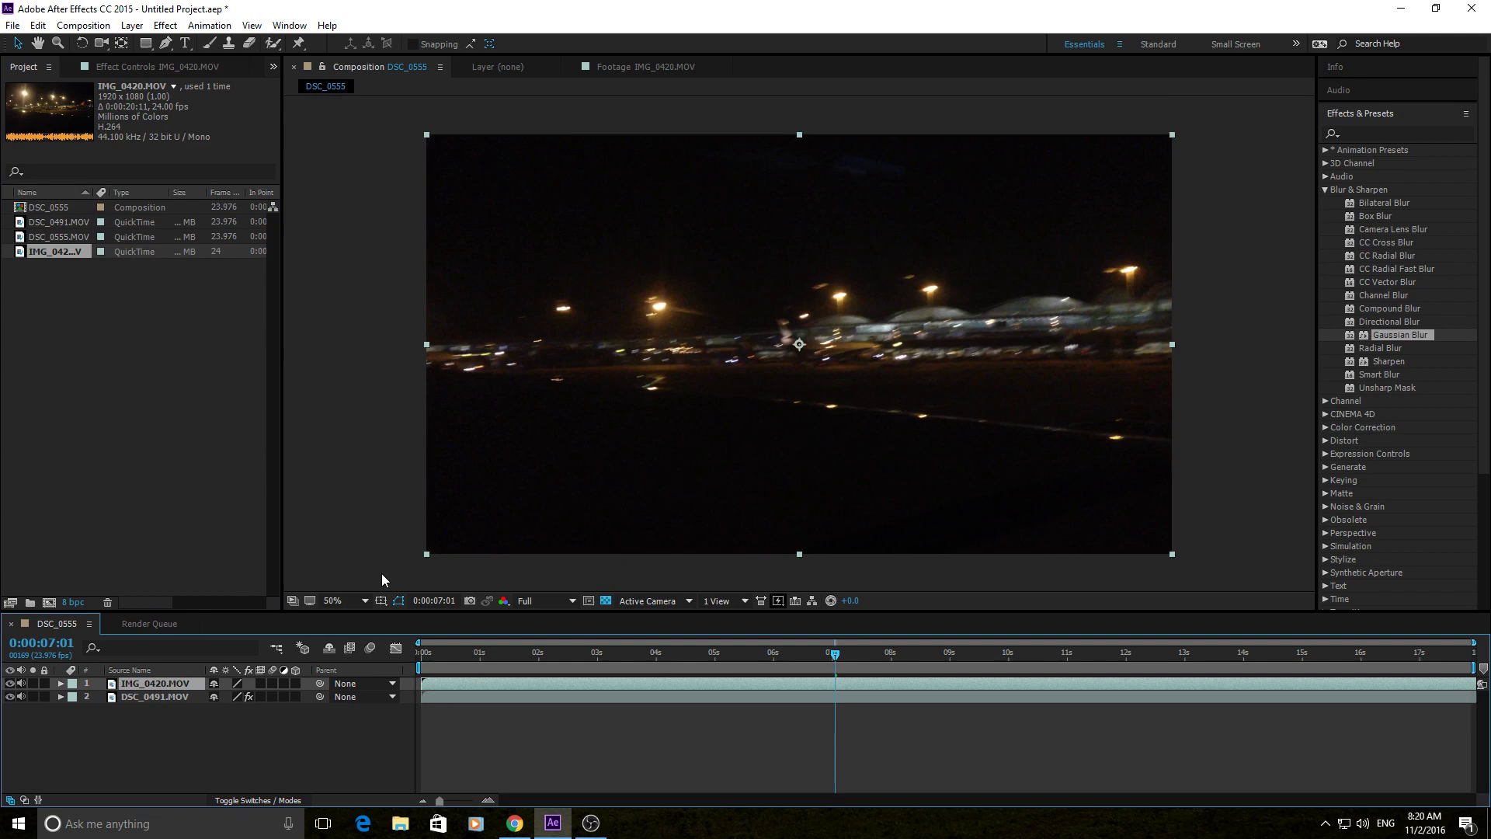
- Preview the airport clip at Fit up to 100% zoom and apply Gaussian Blur to it
mouse_move(810, 652)
mouse_down()
mouse_move(803, 639)
mouse_move(802, 654)
mouse_up()
click(363, 641)
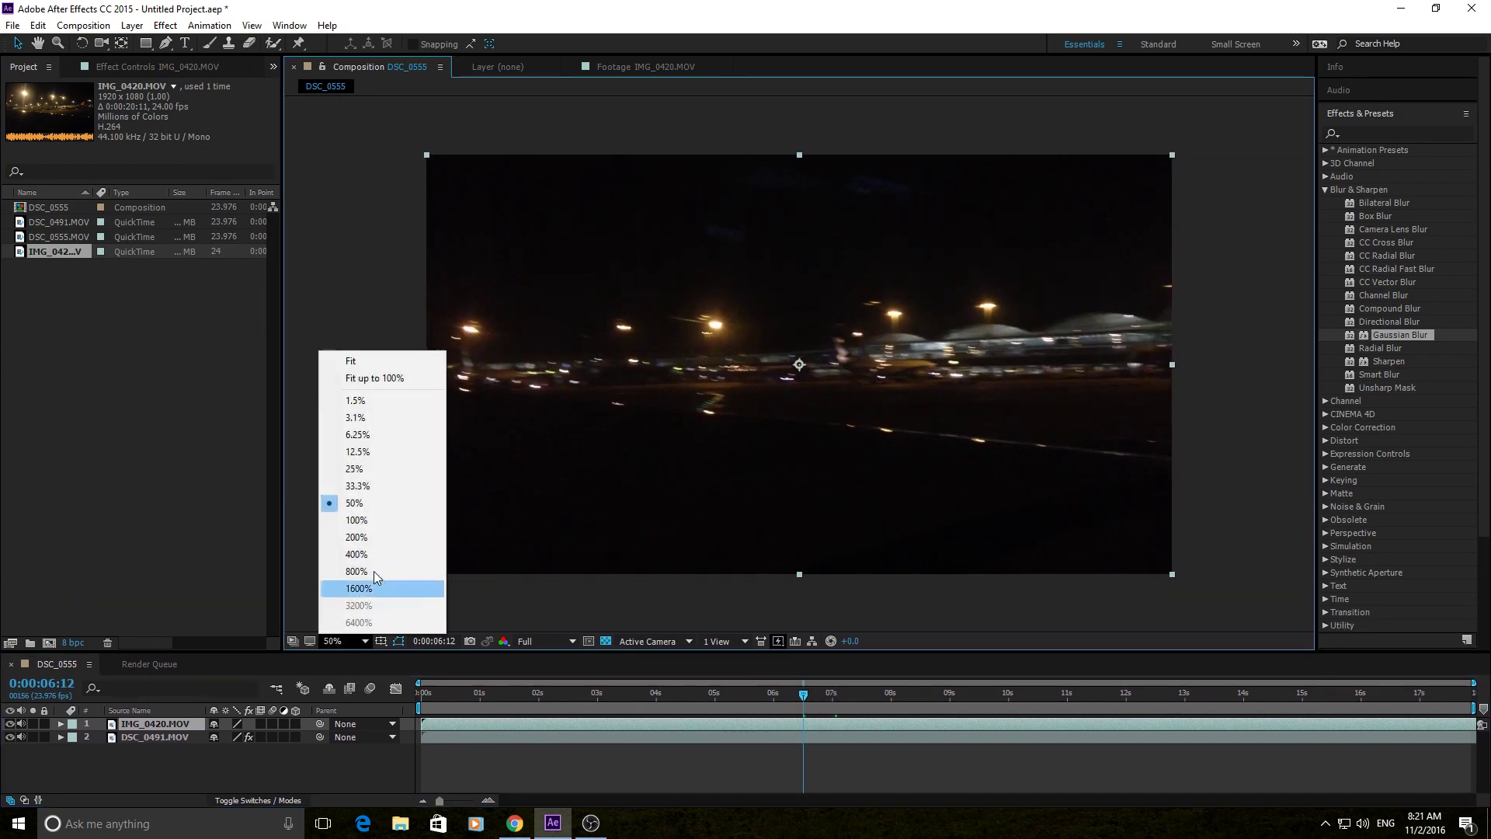
click(385, 377)
key(space)
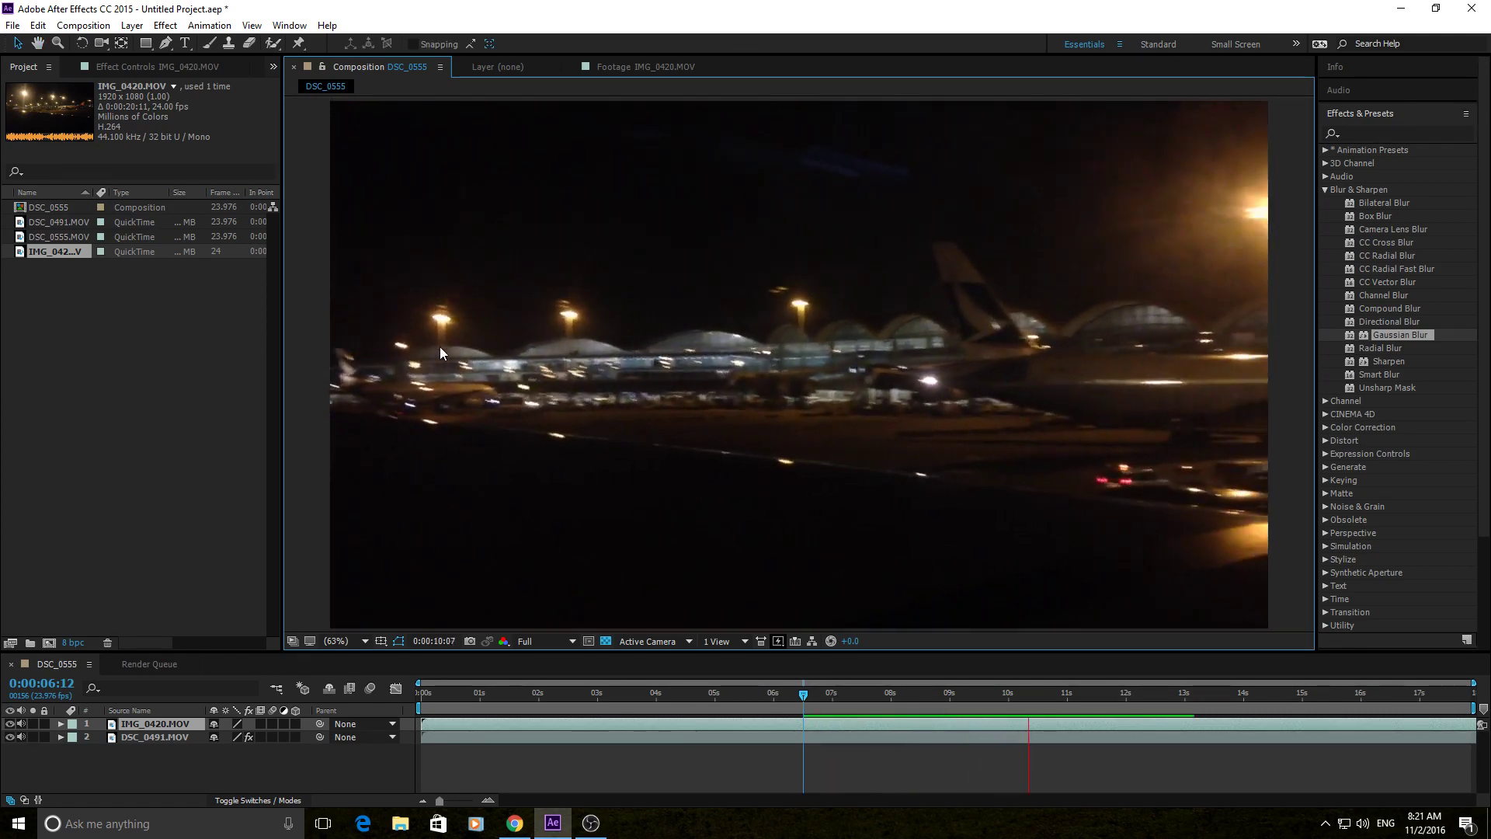
key(space)
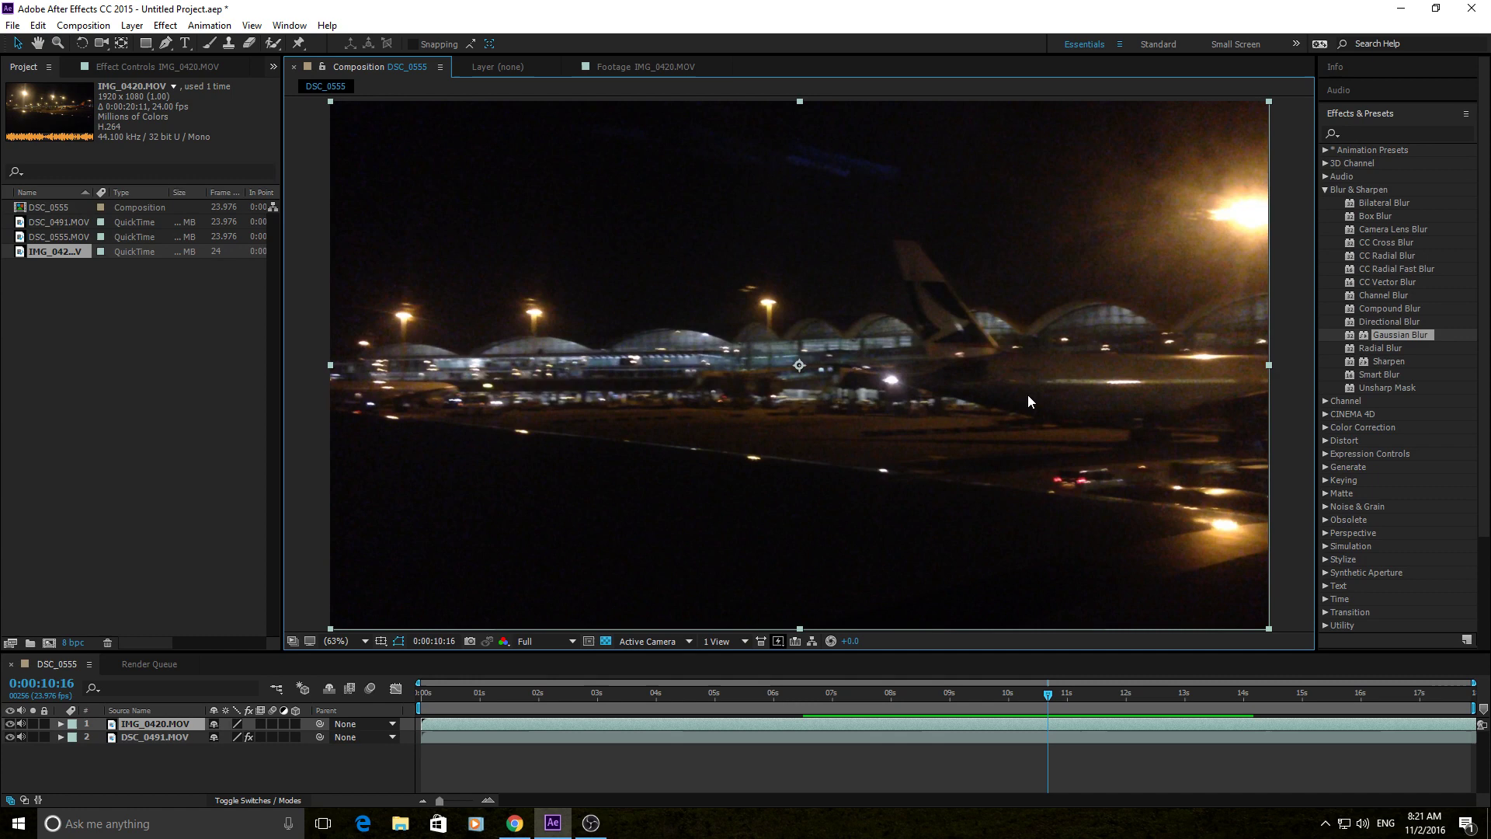
drag(1397, 334, 917, 725)
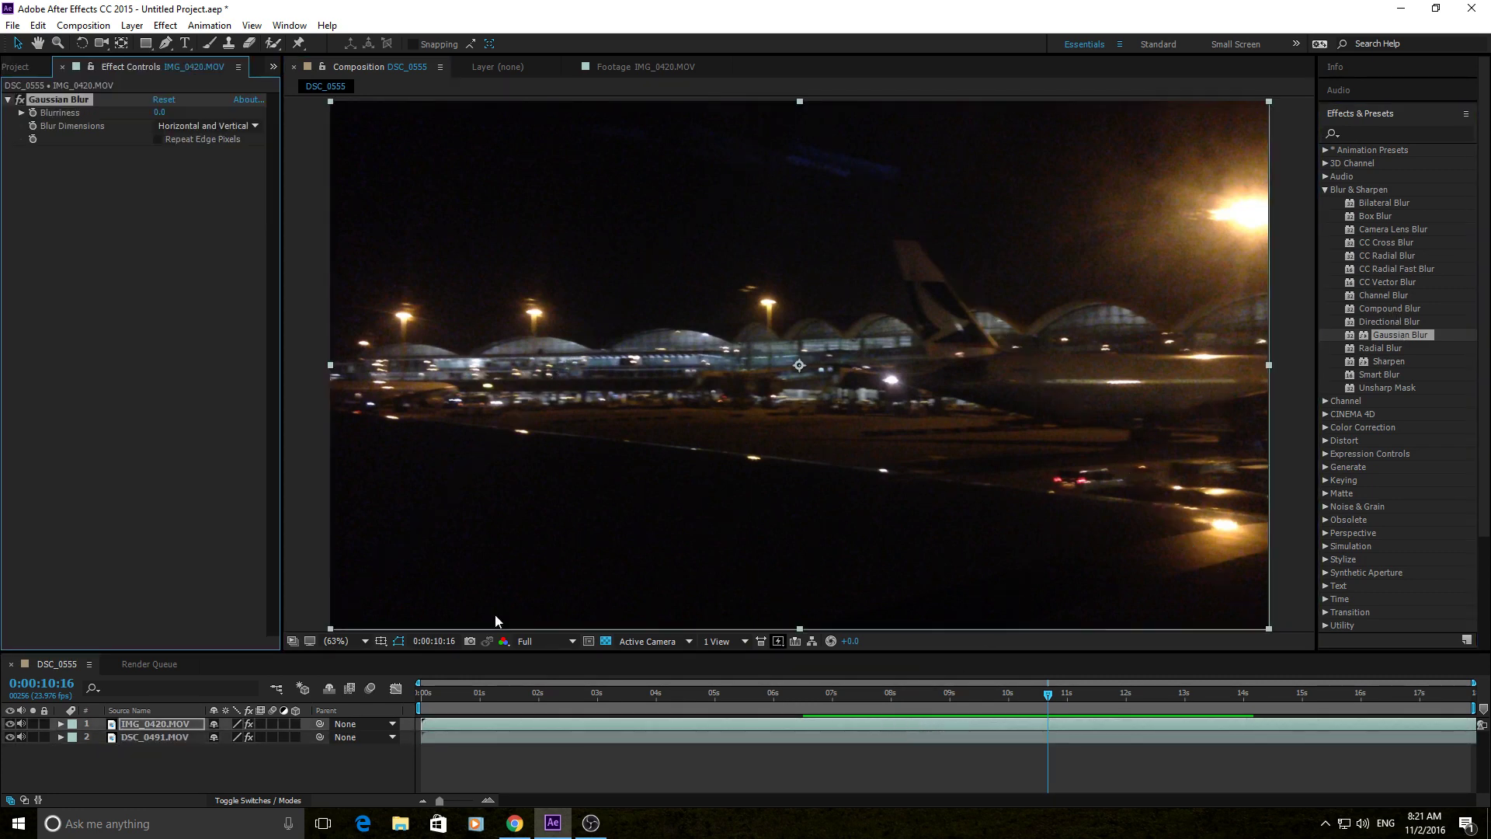
- Set the airport clip's Blurriness to 3 and preview it from several points
click(161, 112)
text(3)
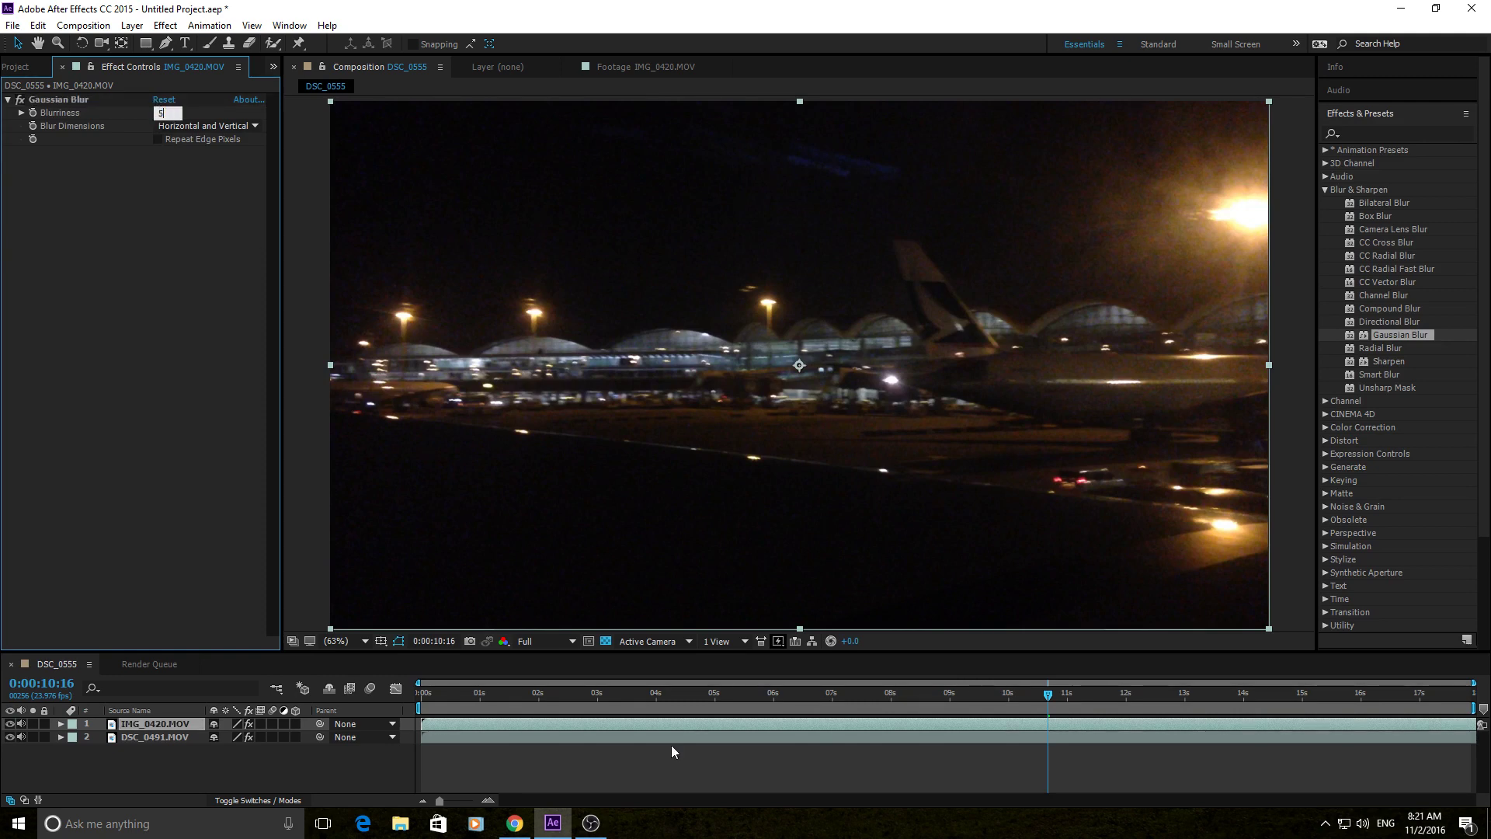
click(965, 767)
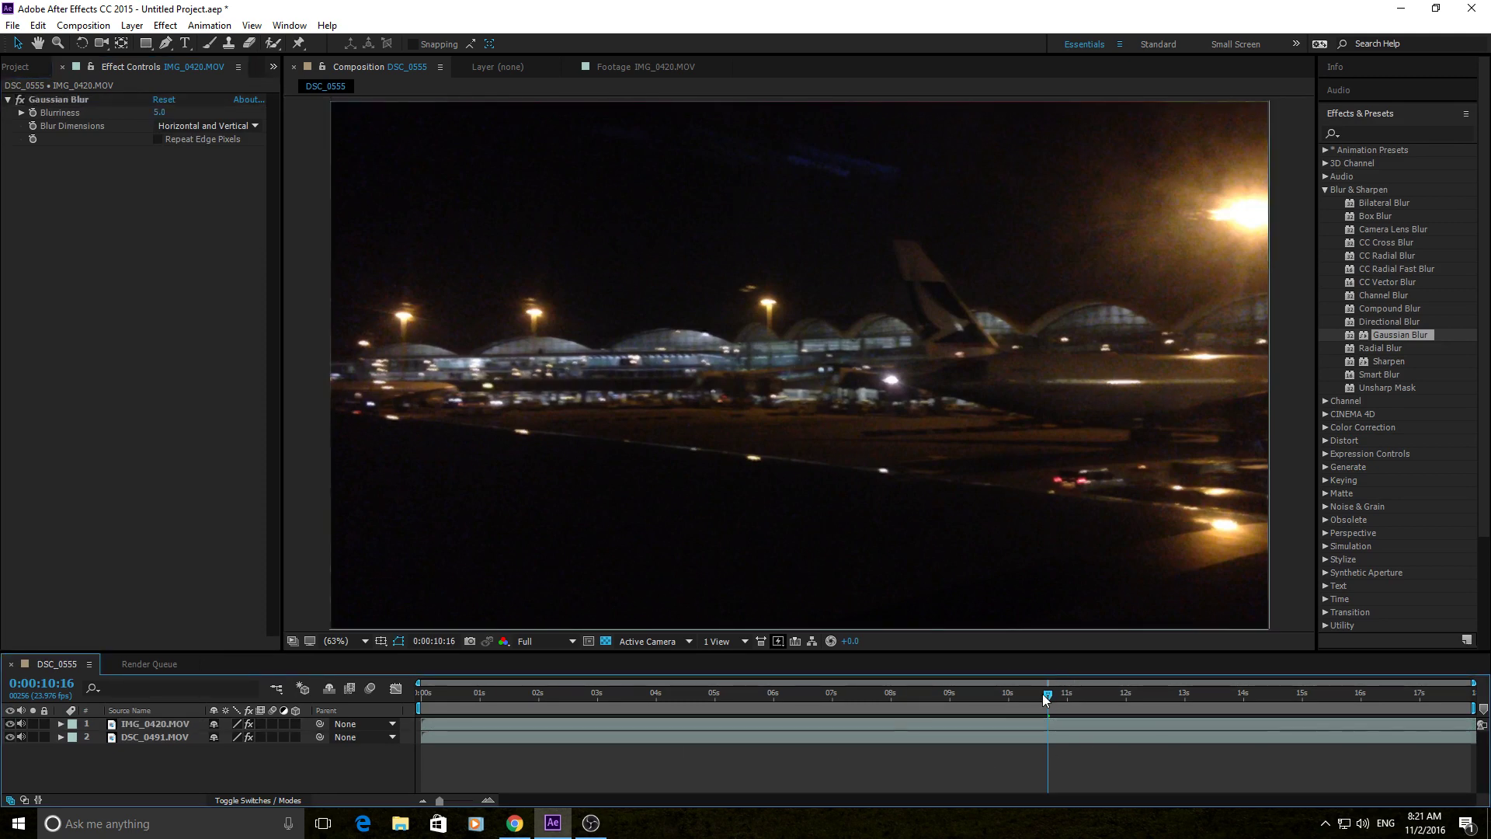
drag(1042, 692, 766, 653)
key(space)
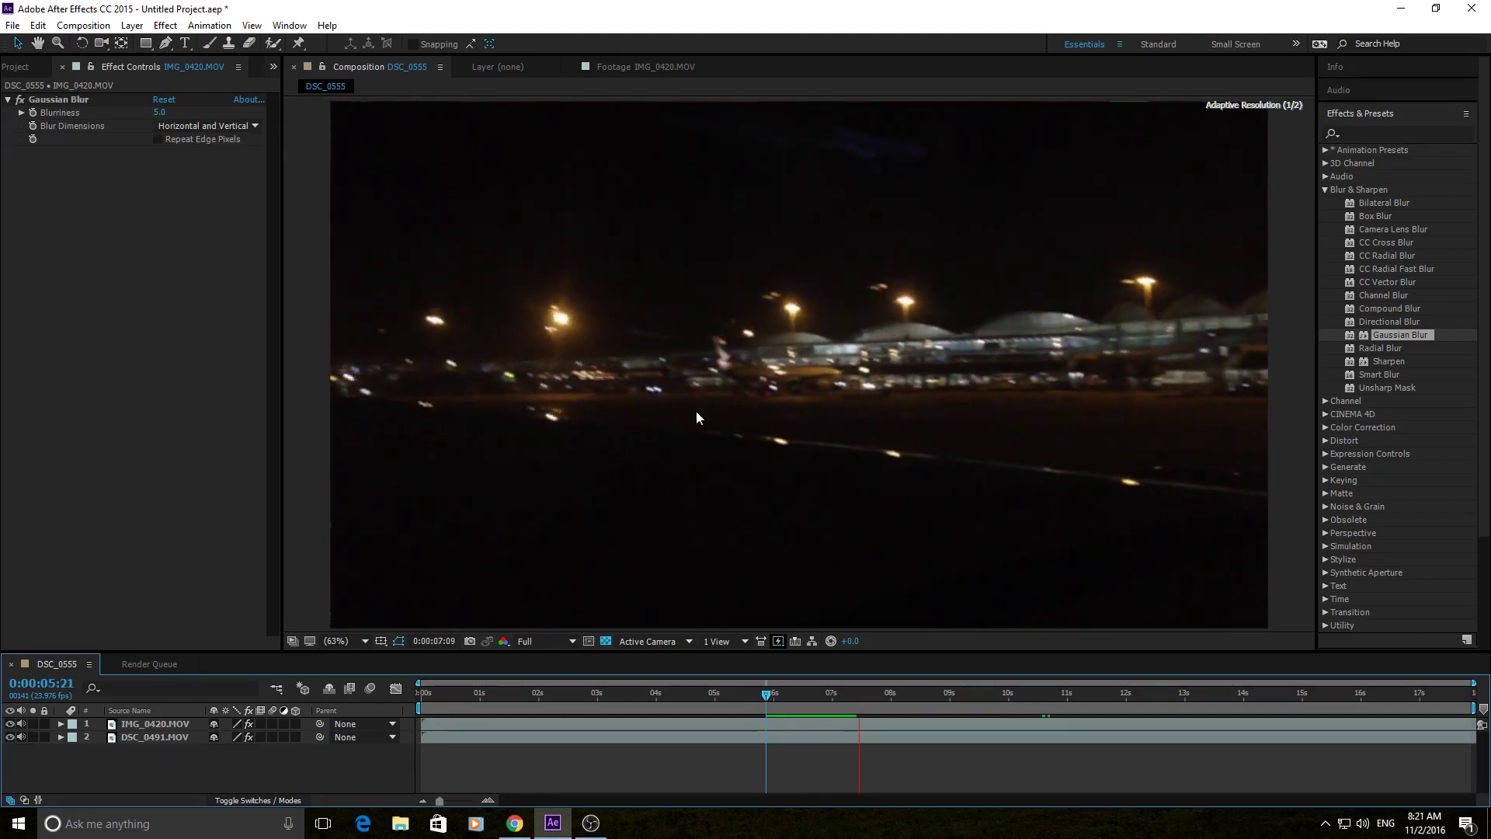
click(151, 724)
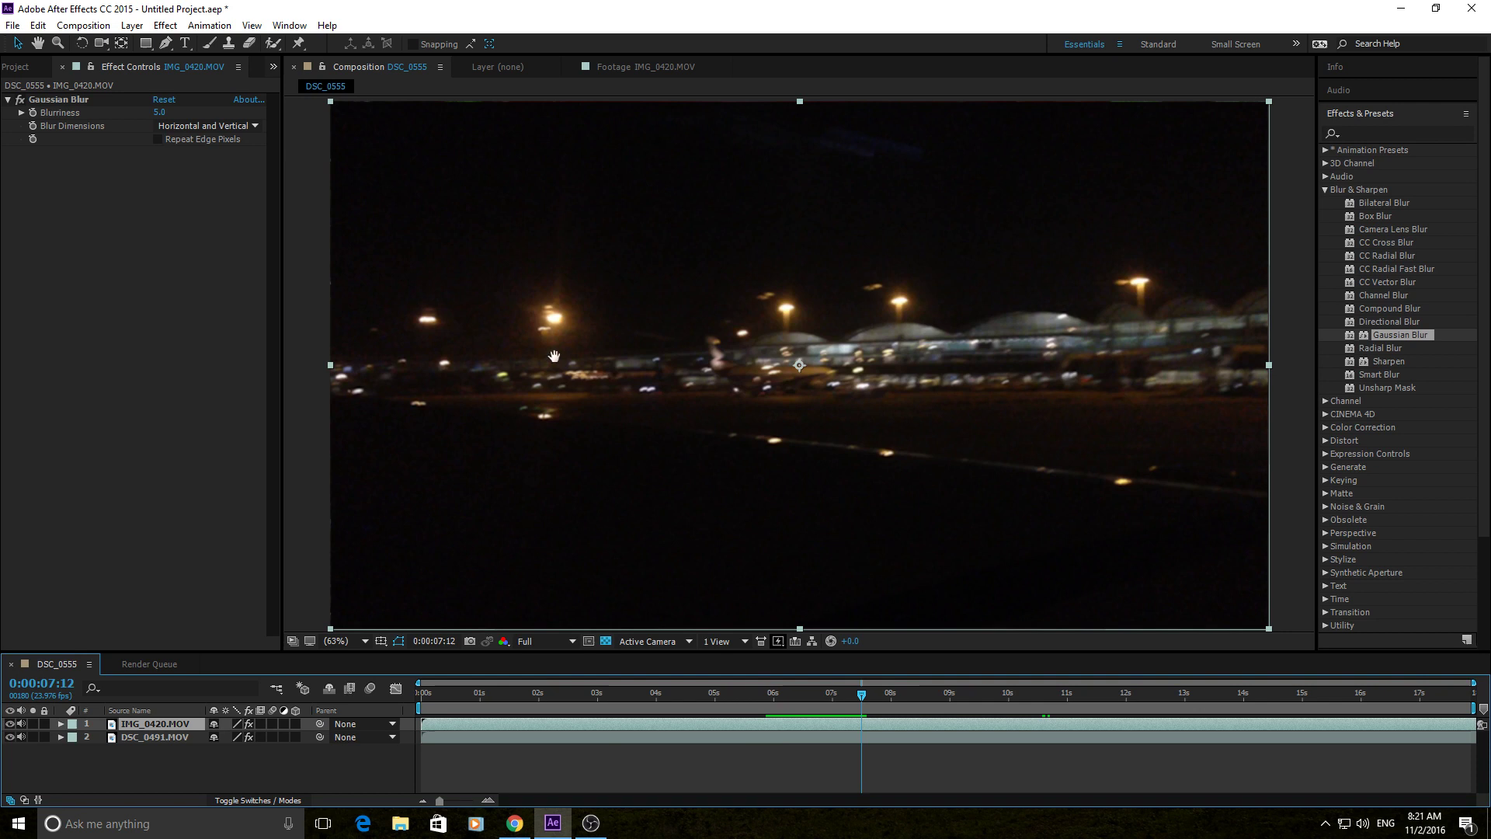
key(space)
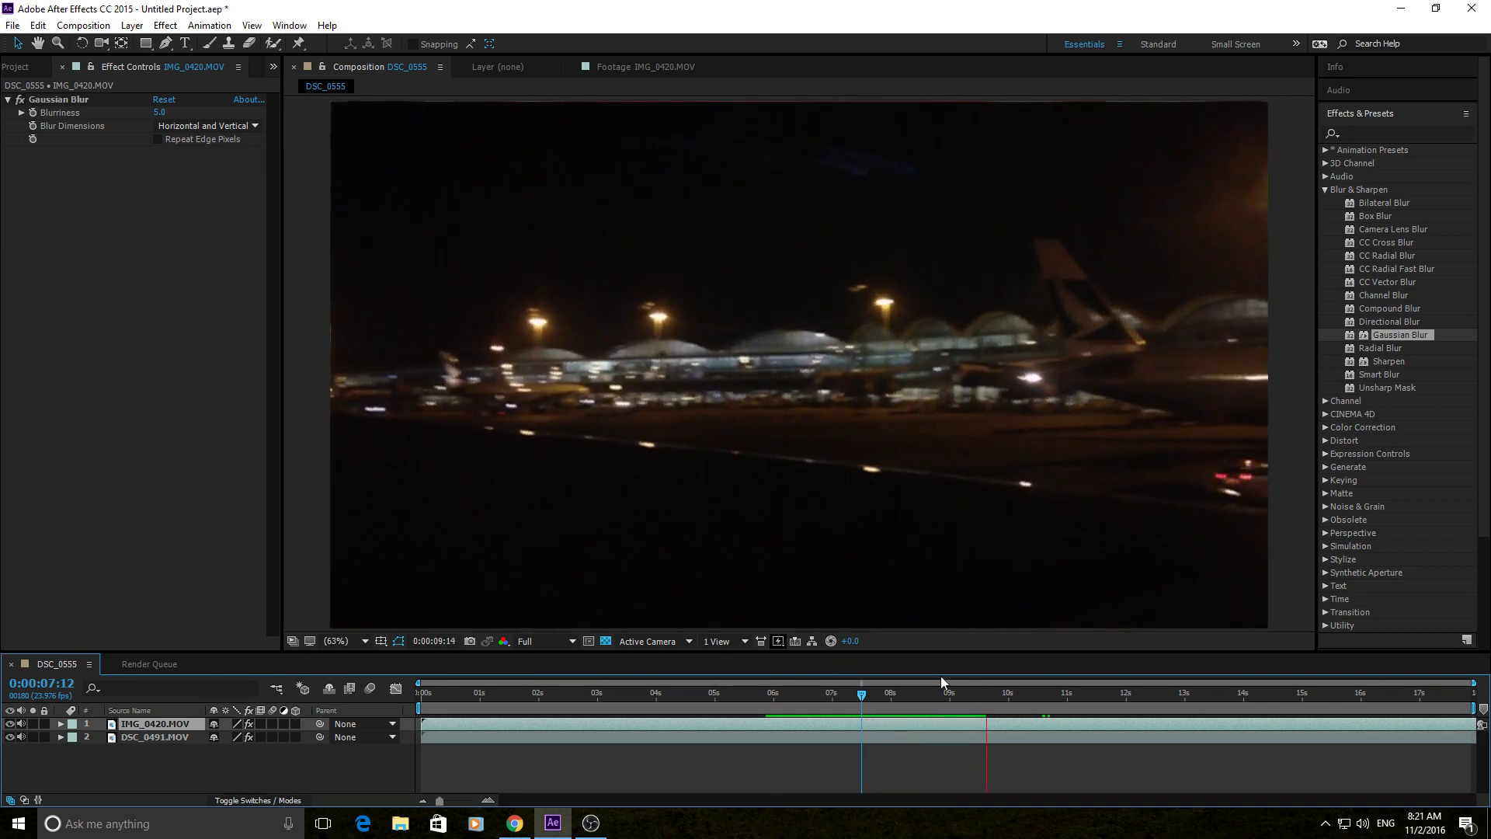
click(994, 694)
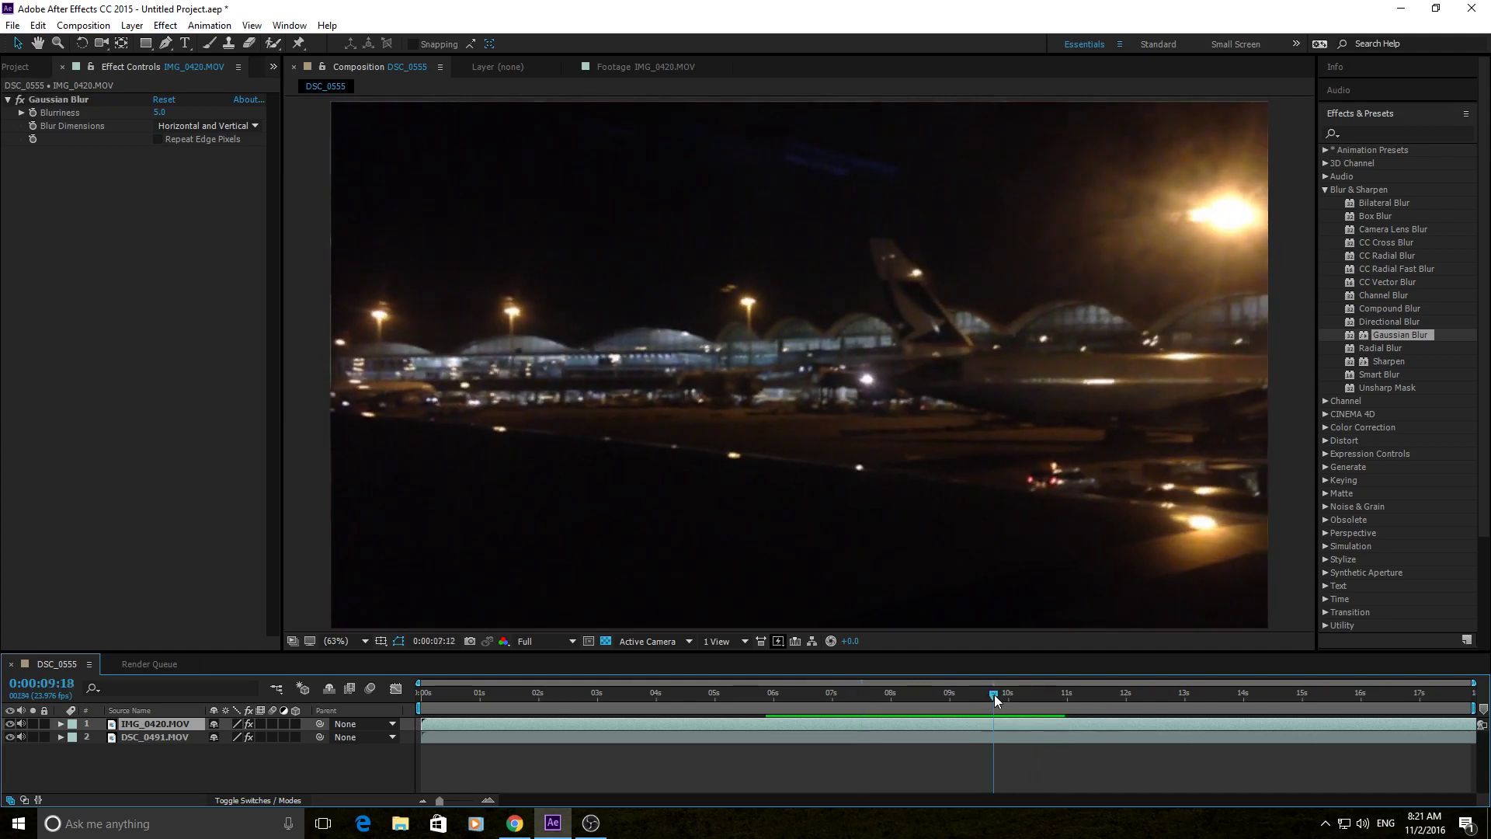
drag(995, 698, 1004, 697)
key(space)
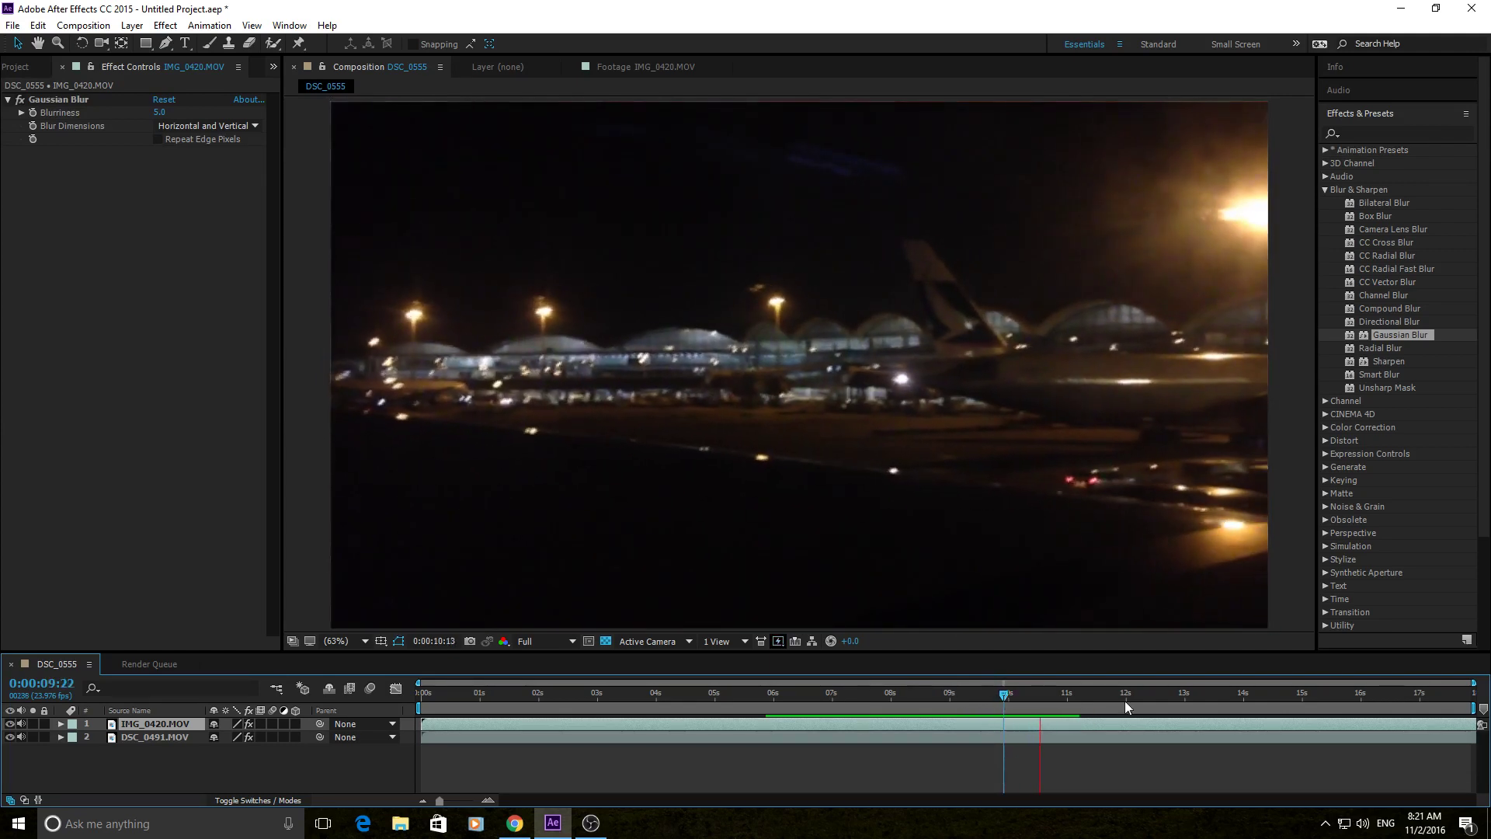
key(space)
- Raise the Blurriness slightly and preview the stronger blur from 0:00:08:13
click(183, 100)
drag(160, 113, 185, 113)
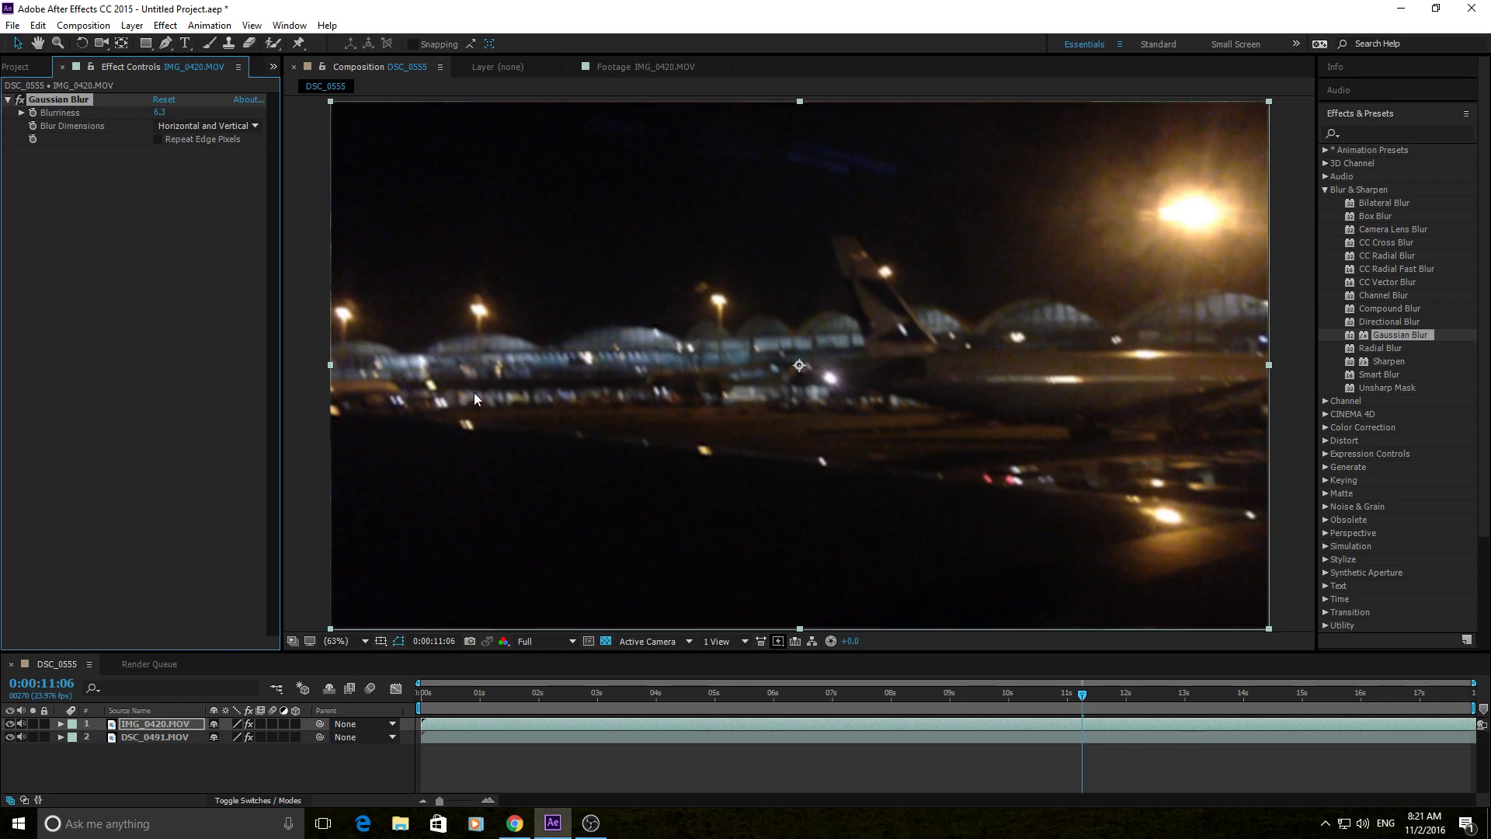
drag(1064, 701, 922, 660)
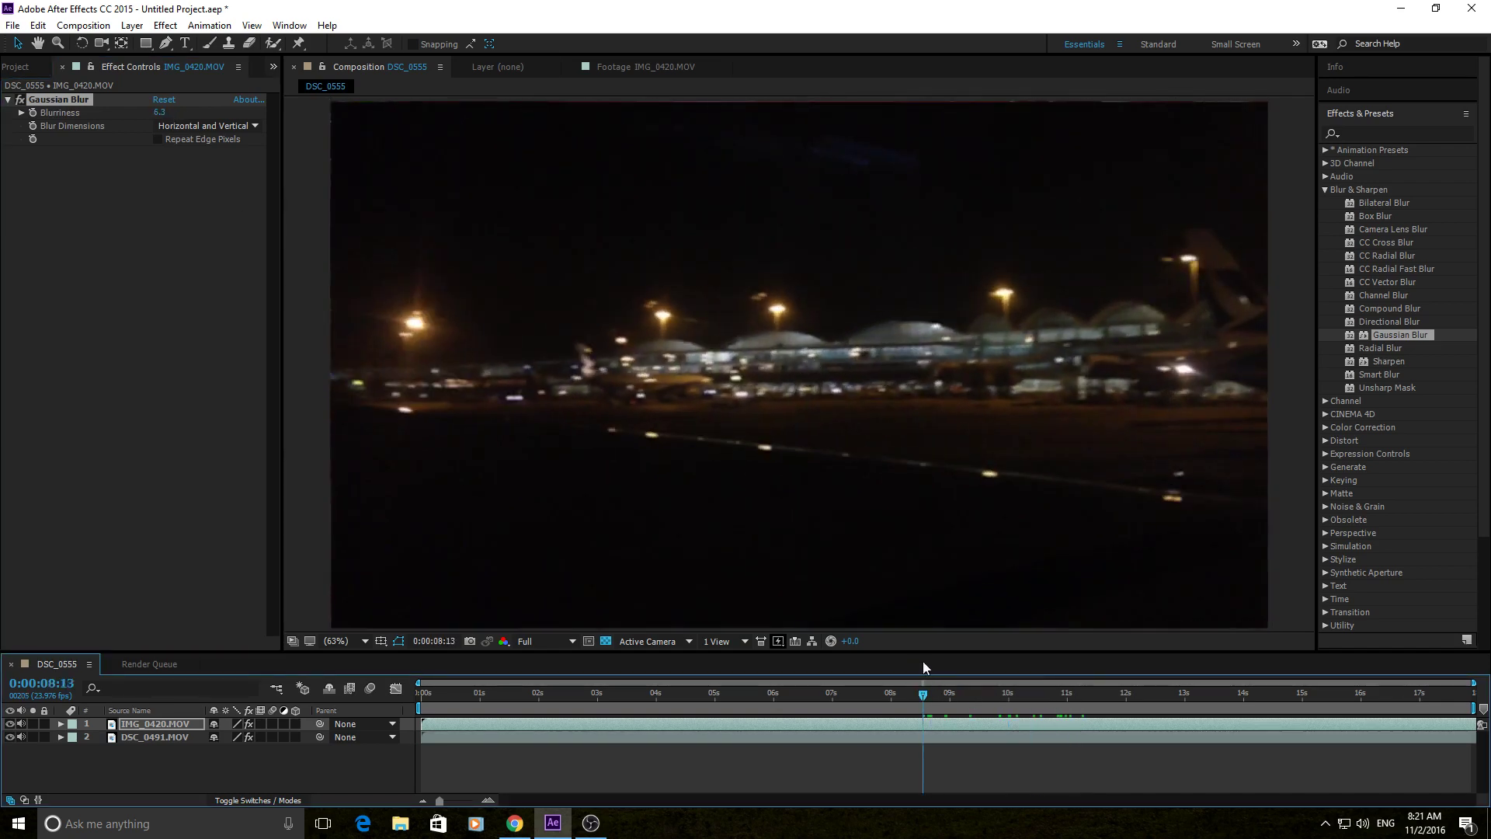
key(space)
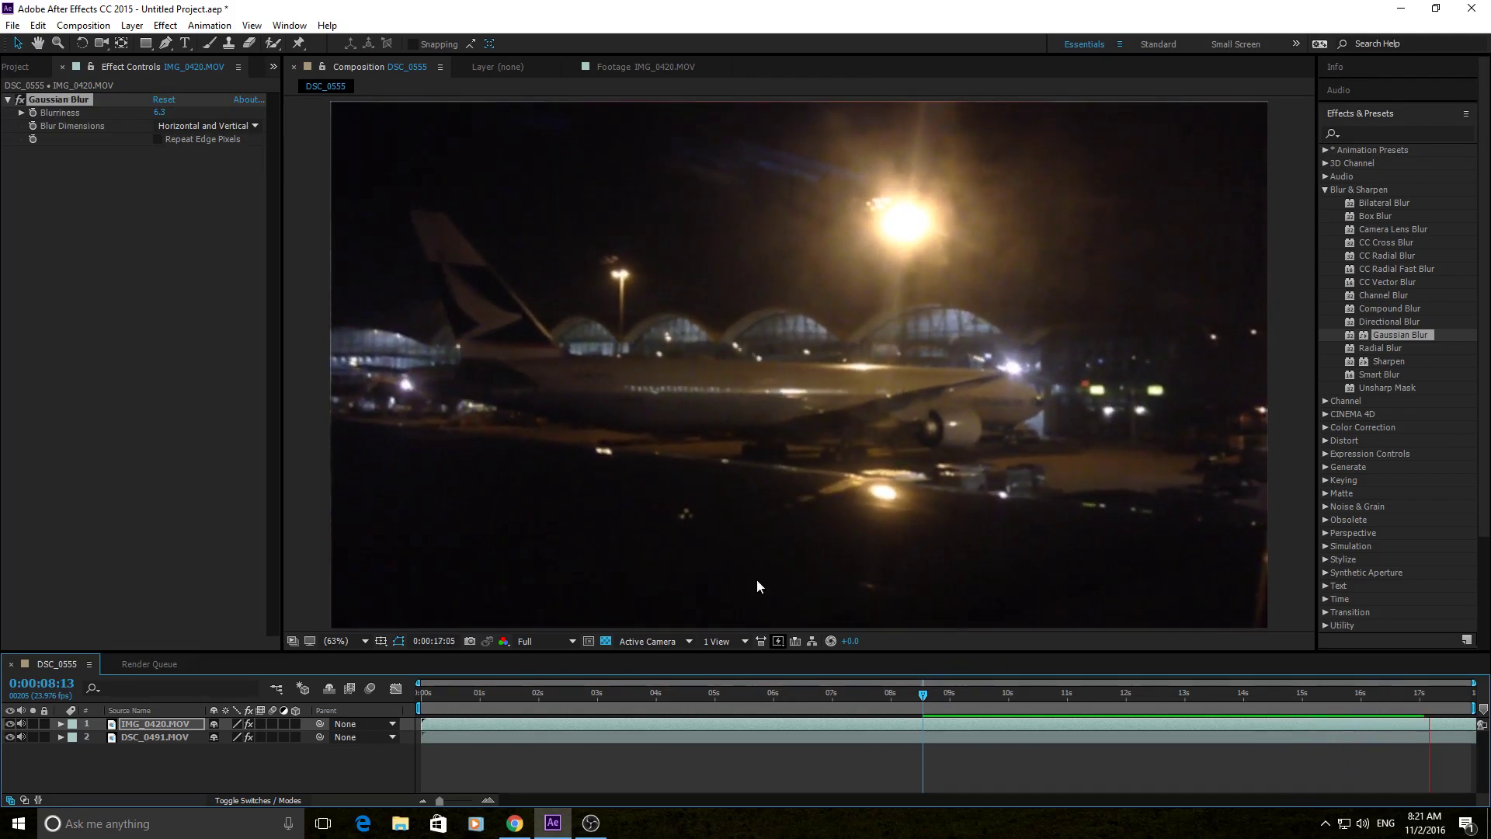
key(space)
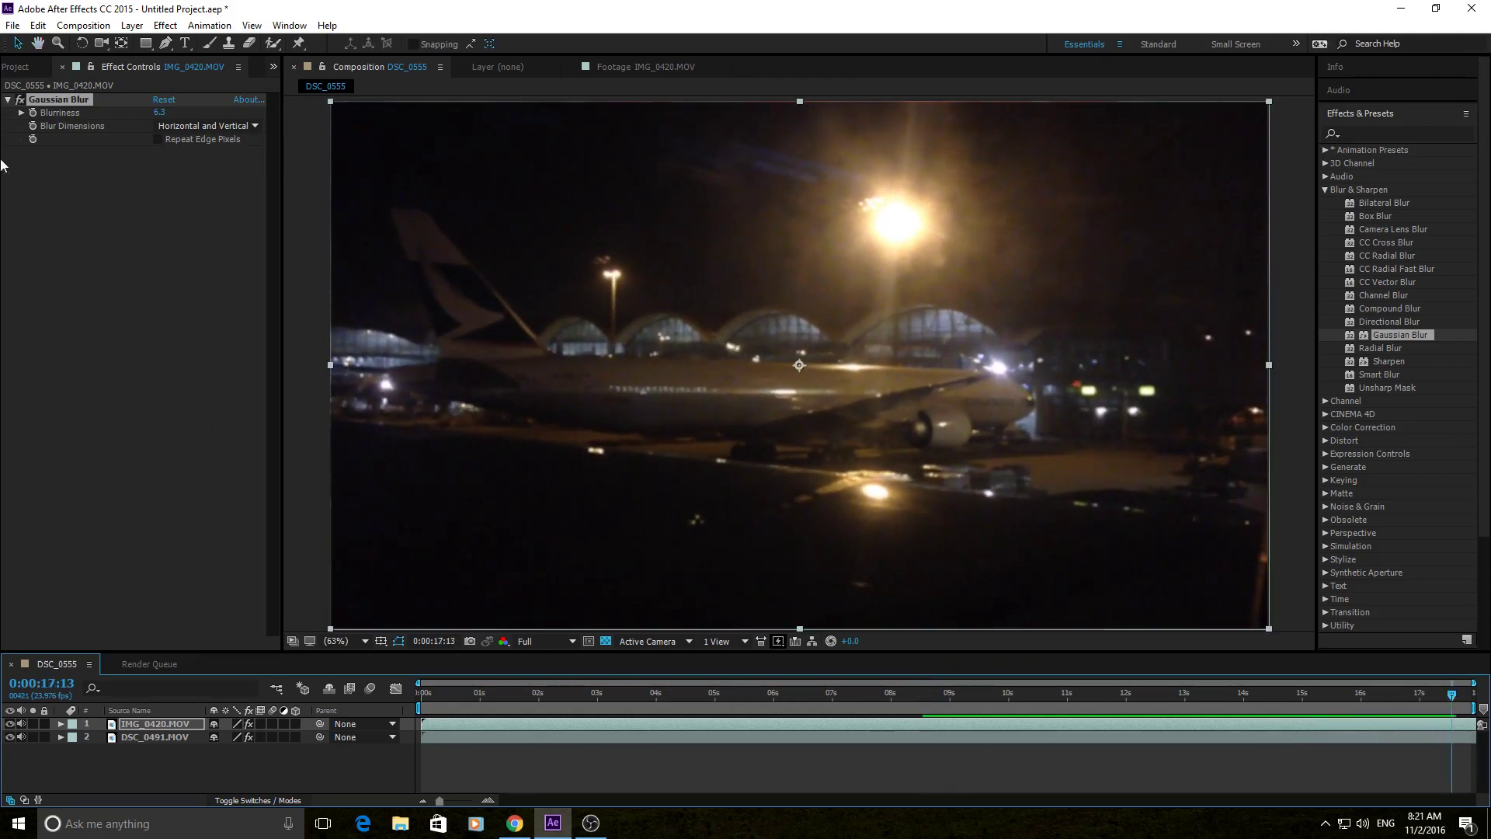
- Delete the Gaussian Blur effect and remove the IMG_0420.MOV airport layer
click(53, 97)
key(Delete)
click(135, 729)
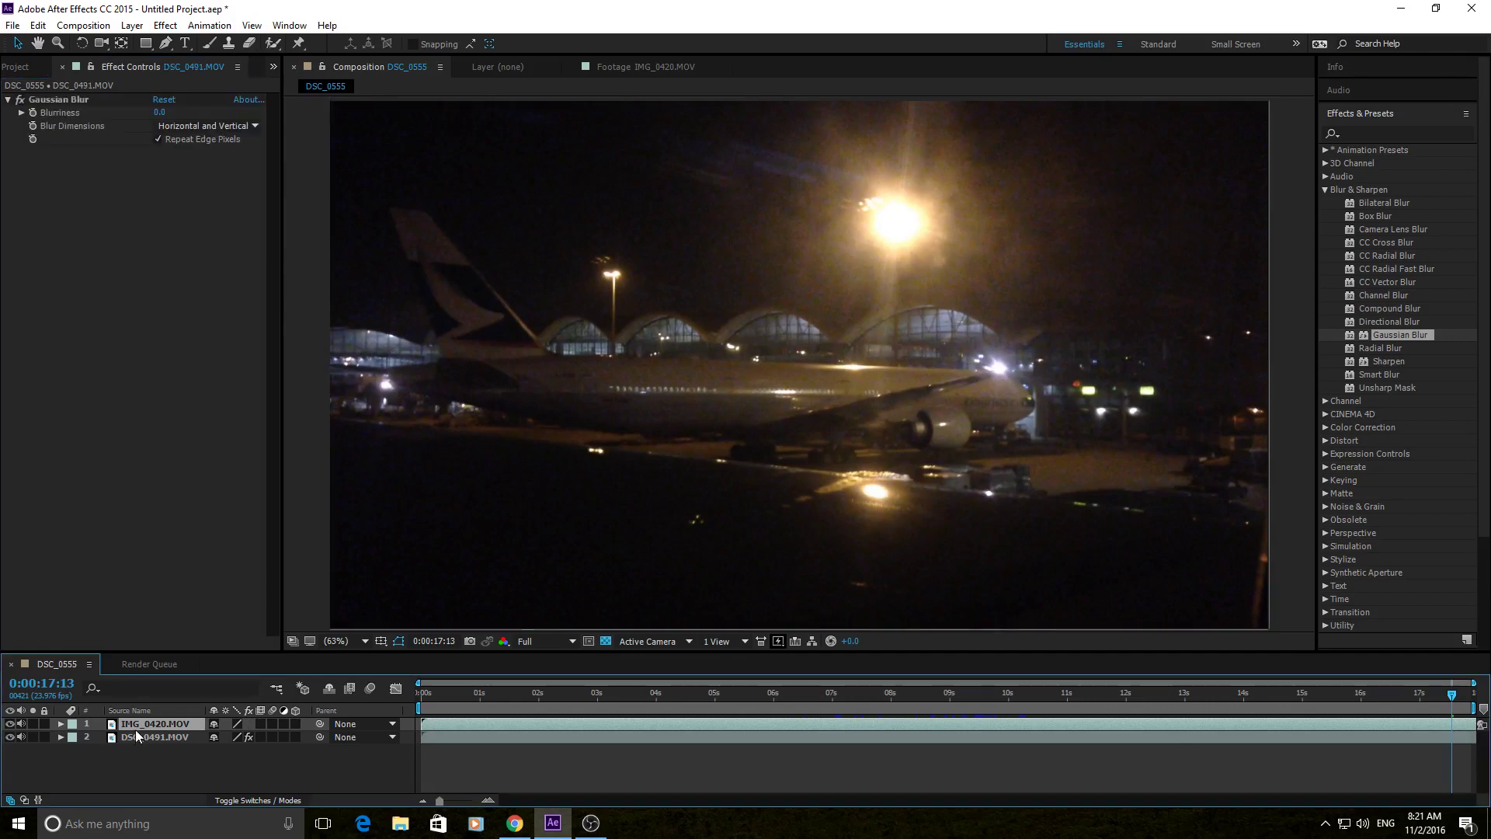
key(Delete)
- Add DSC_0555.MOV as the top layer, delete the DSC_0491.MOV layer, and skim the footage
click(15, 70)
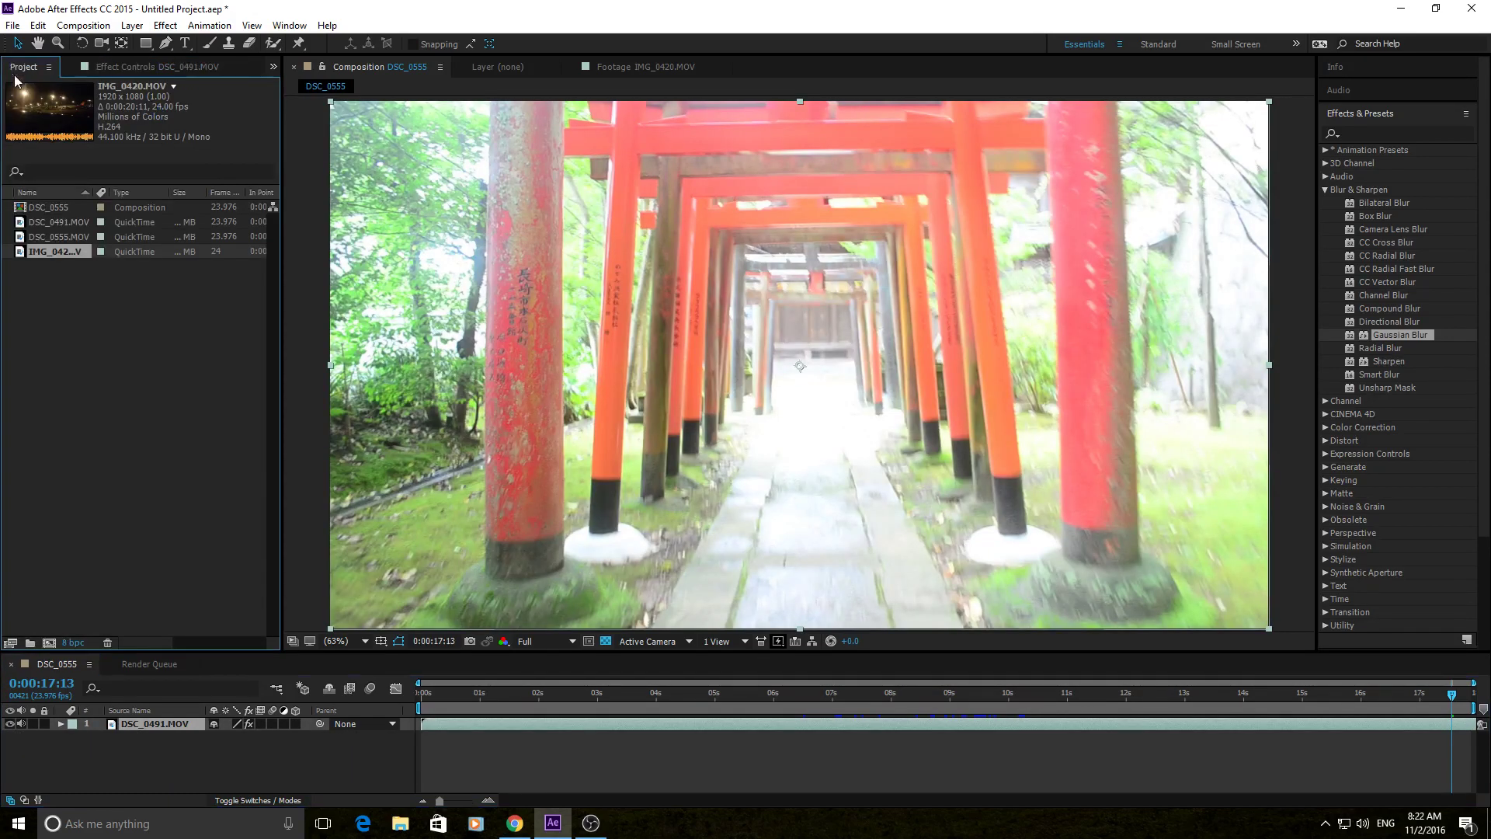
click(75, 225)
click(68, 231)
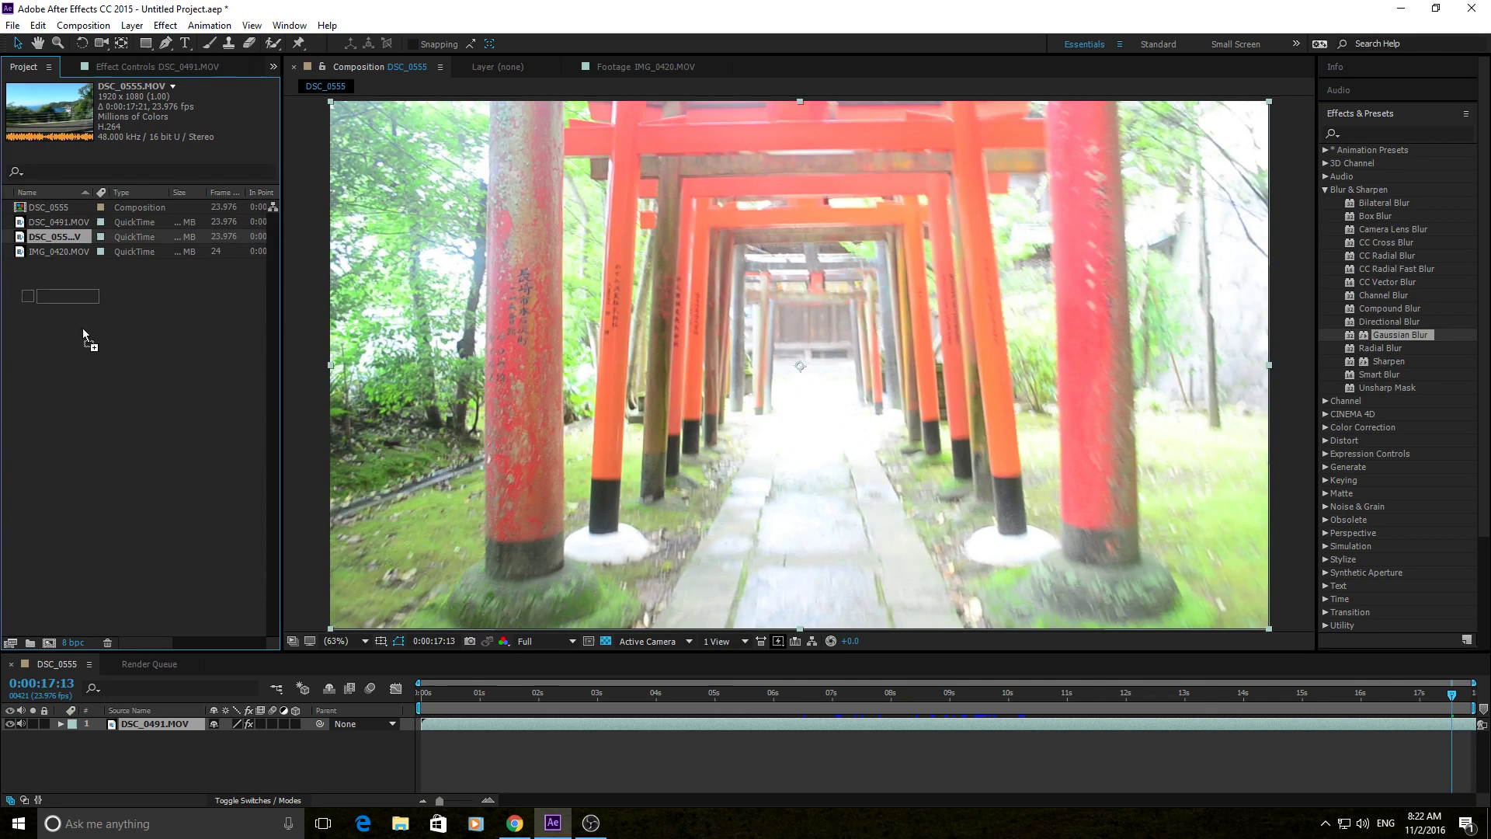
drag(157, 710, 149, 720)
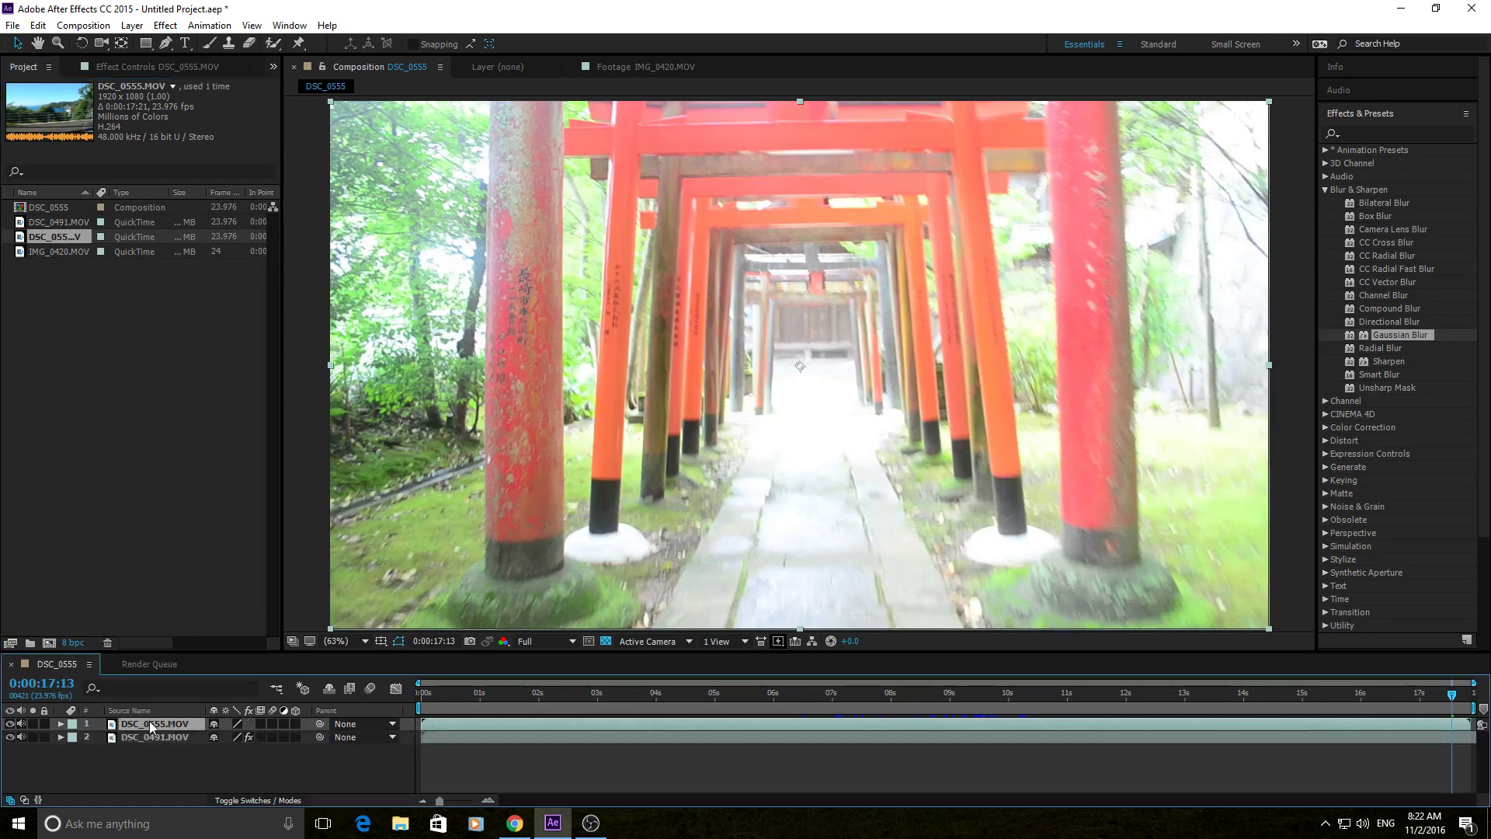
click(147, 739)
key(Delete)
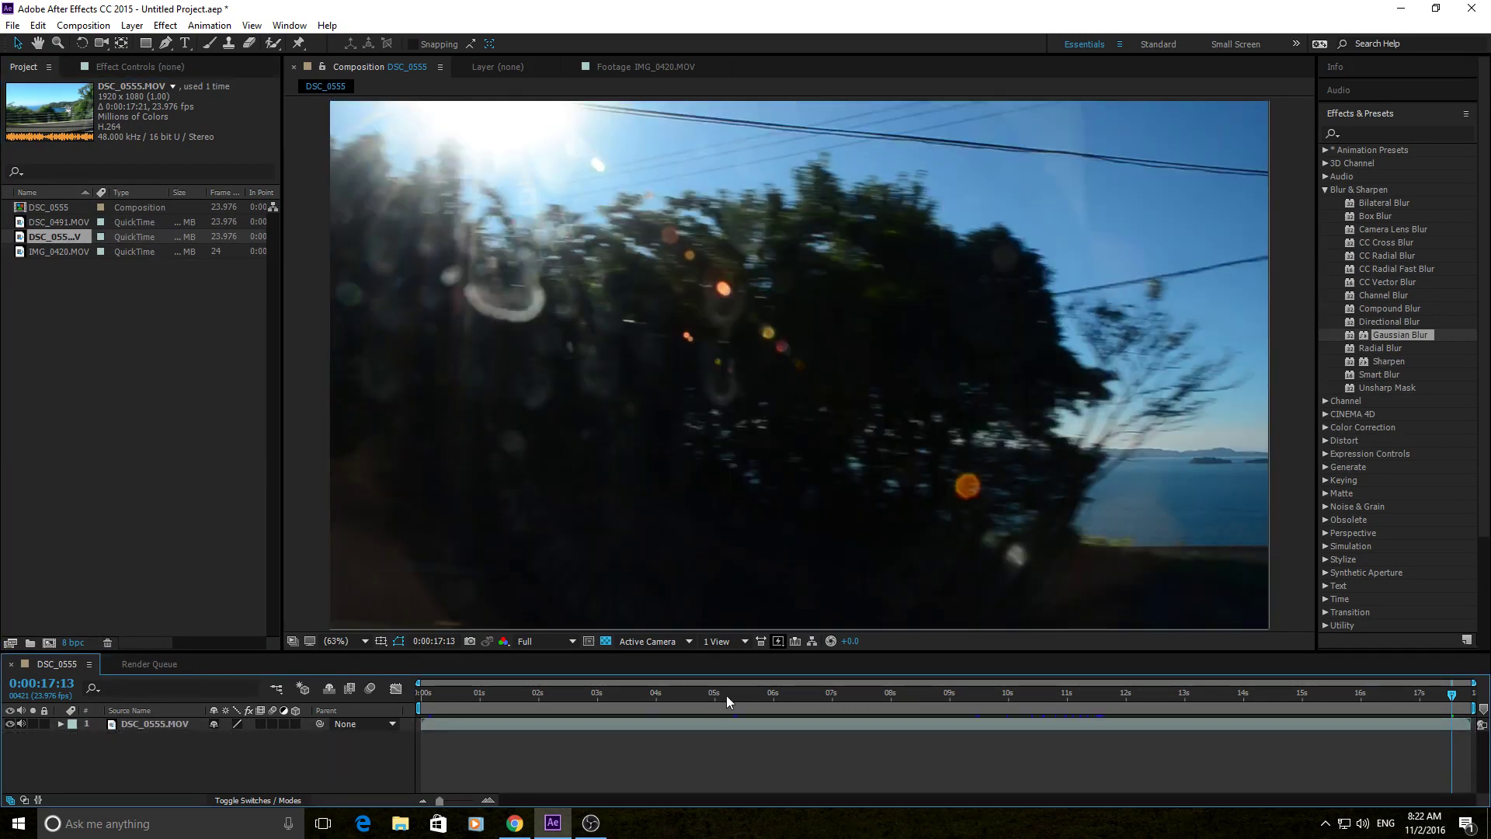
click(778, 694)
drag(778, 700, 1023, 736)
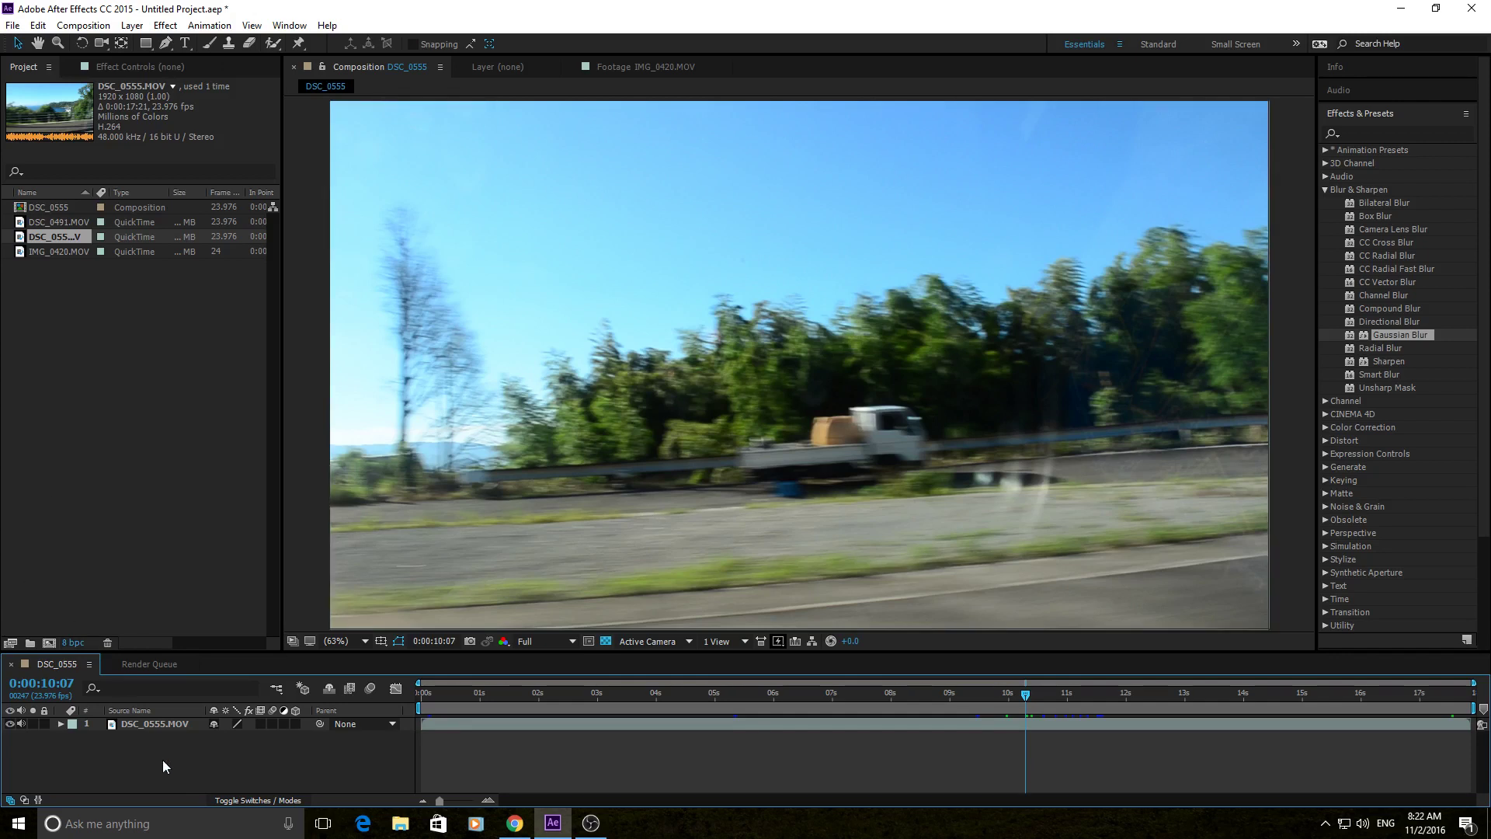
- Duplicate DSC_0555.MOV, mask the top copy with a central Subtract rectangle, and apply Gaussian Blur
click(152, 723)
key(ctrl+d)
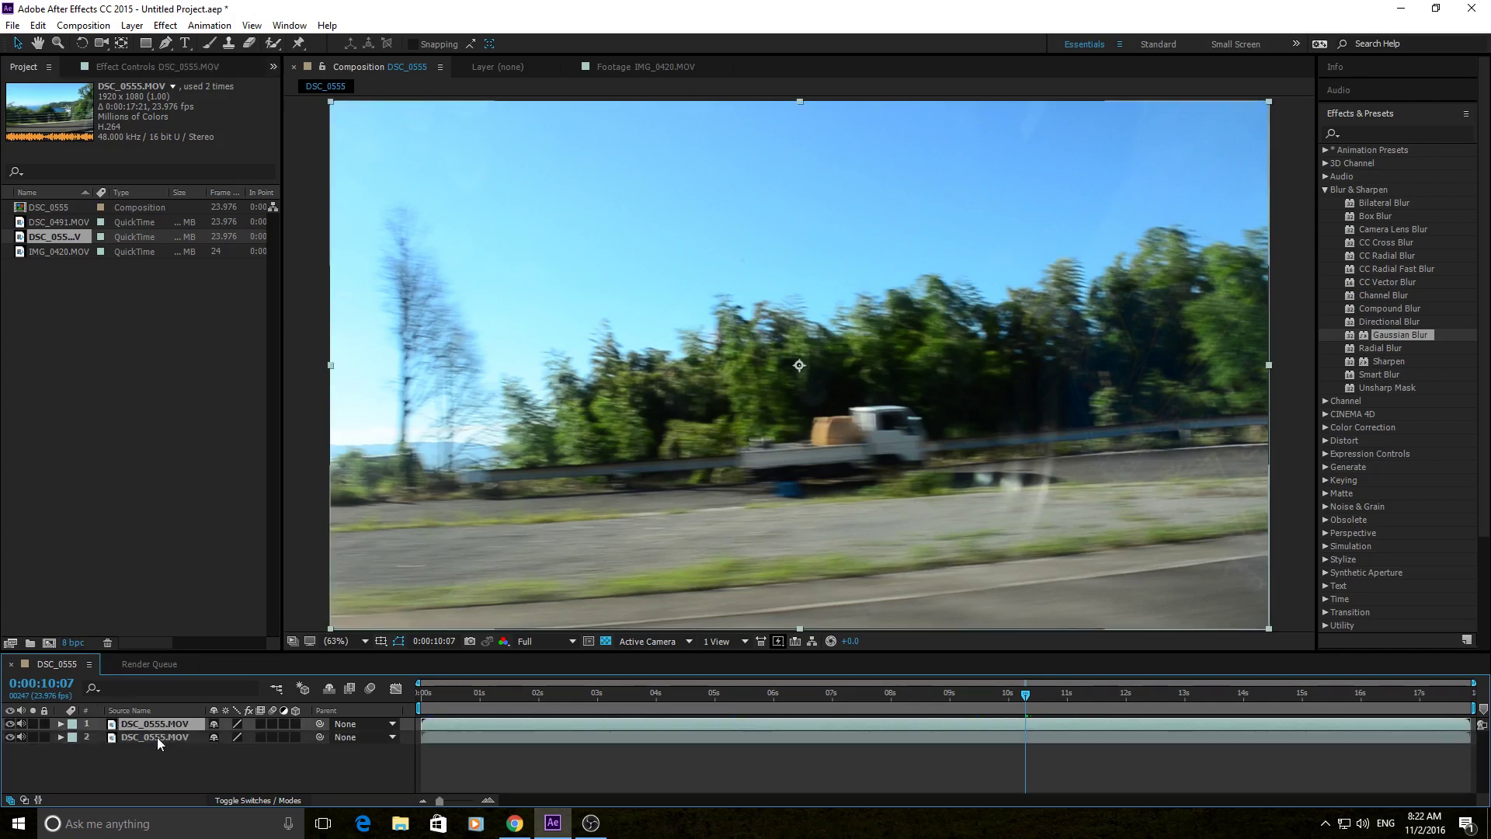
click(145, 43)
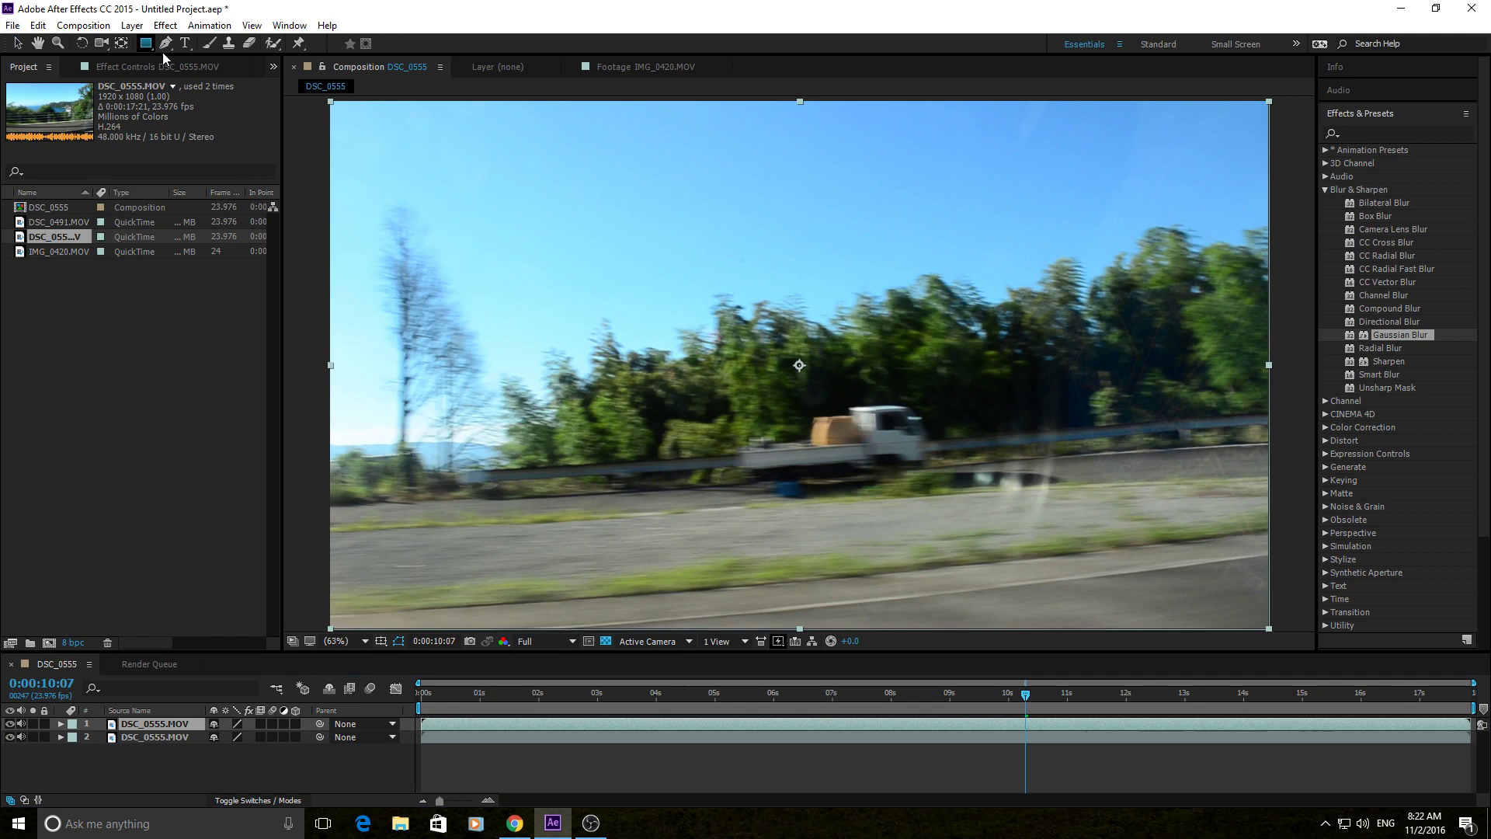
mouse_move(409, 99)
mouse_down()
mouse_move(1238, 644)
mouse_move(1174, 680)
mouse_move(1161, 659)
mouse_move(1178, 660)
mouse_up()
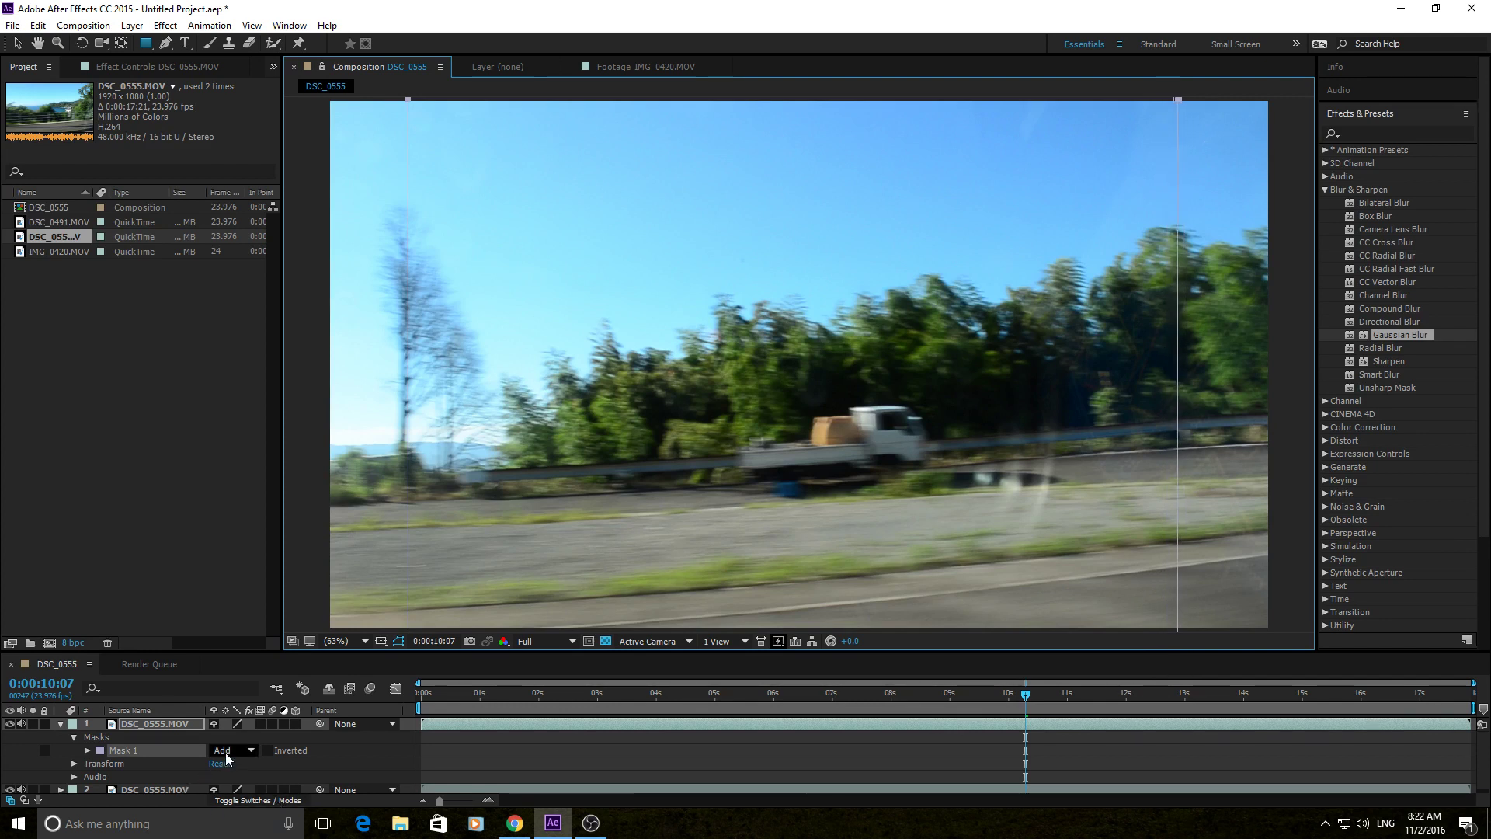
click(228, 757)
click(247, 665)
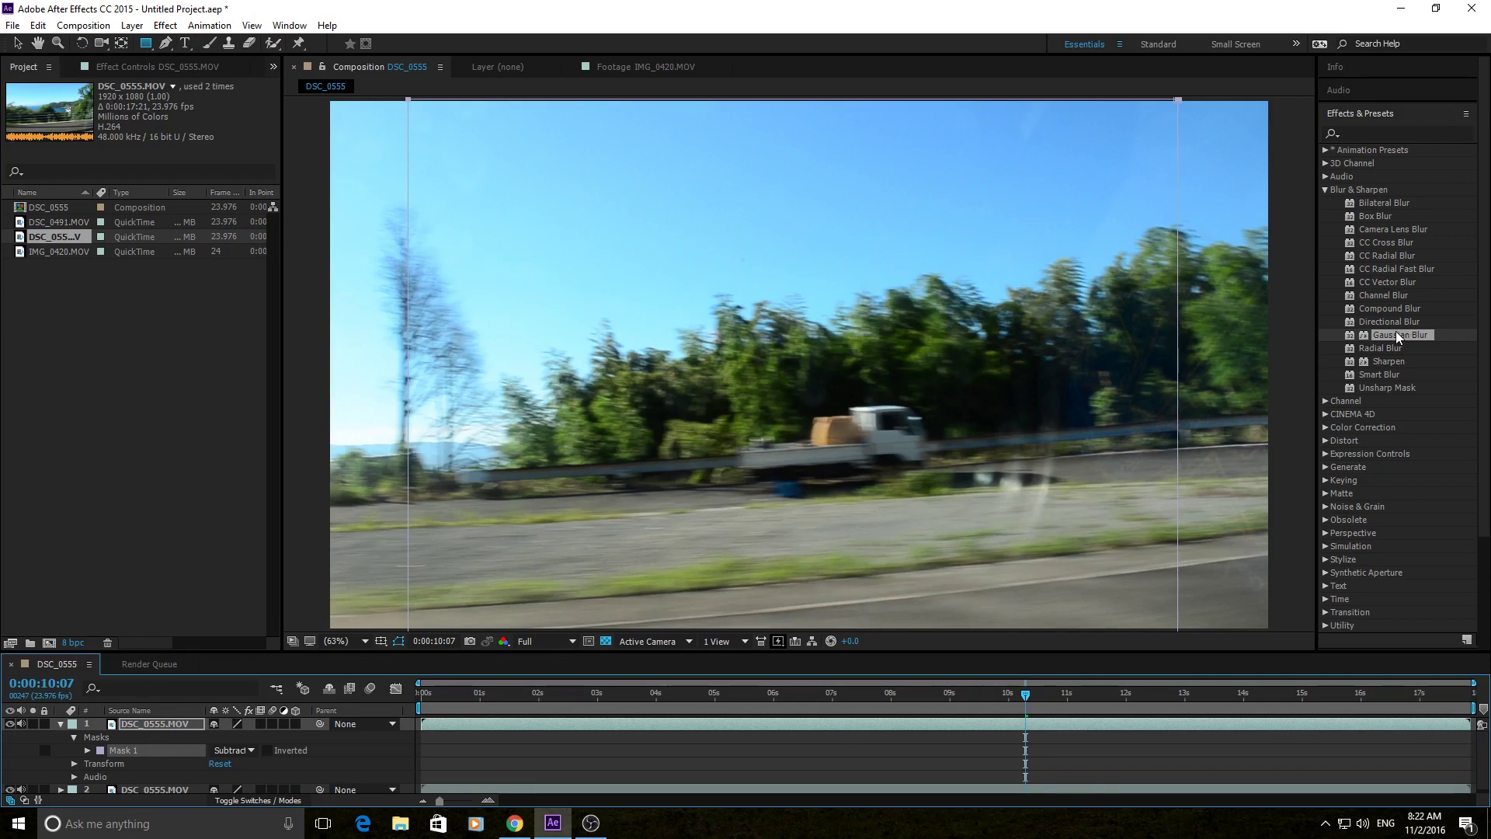
drag(1397, 336, 505, 728)
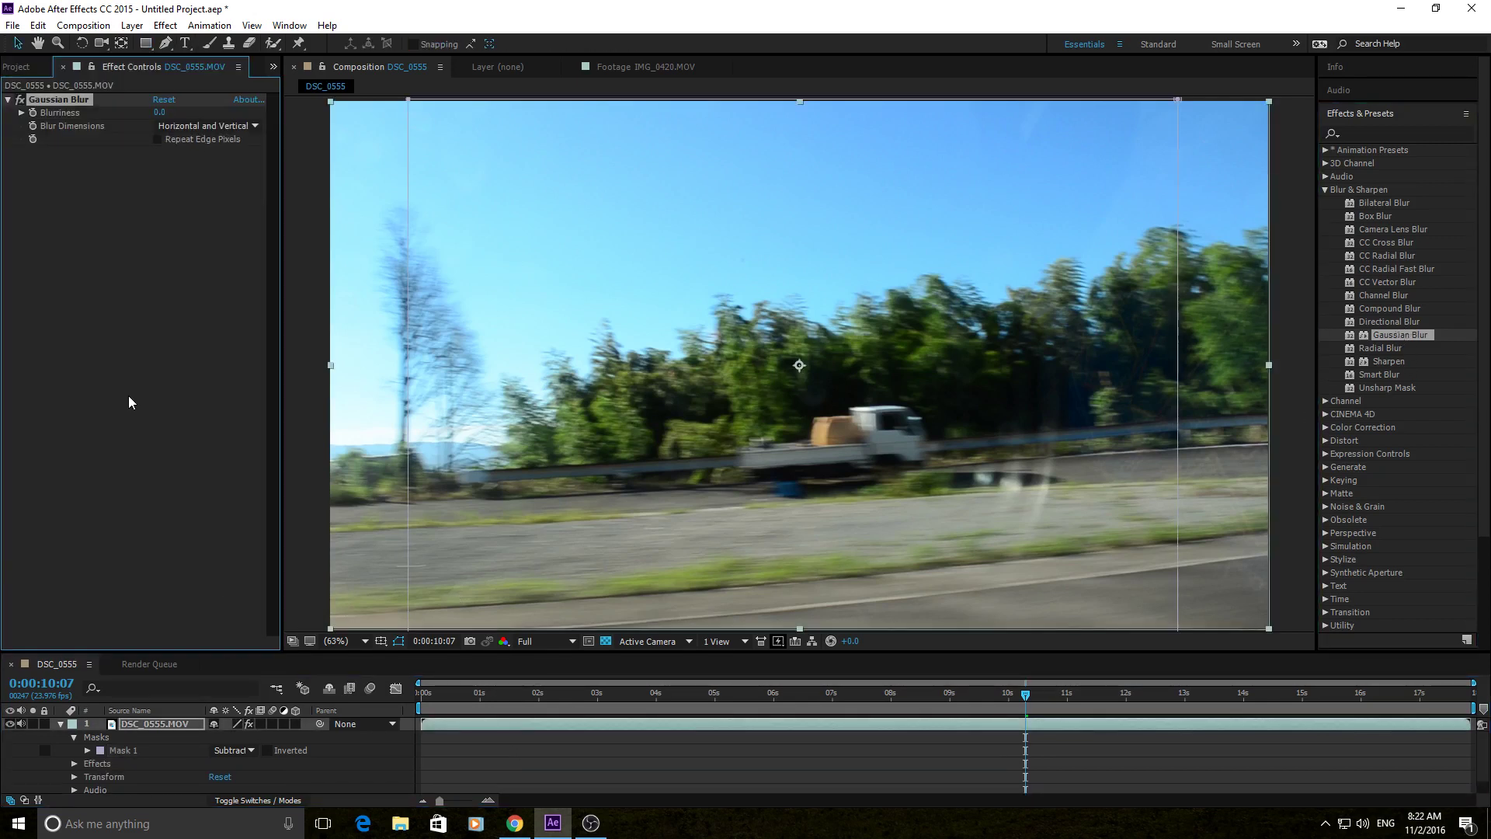
- Set Blur Dimensions to Horizontal at Blurriness 58.8 and feather Mask 1 by 358 pixels
click(230, 124)
click(206, 154)
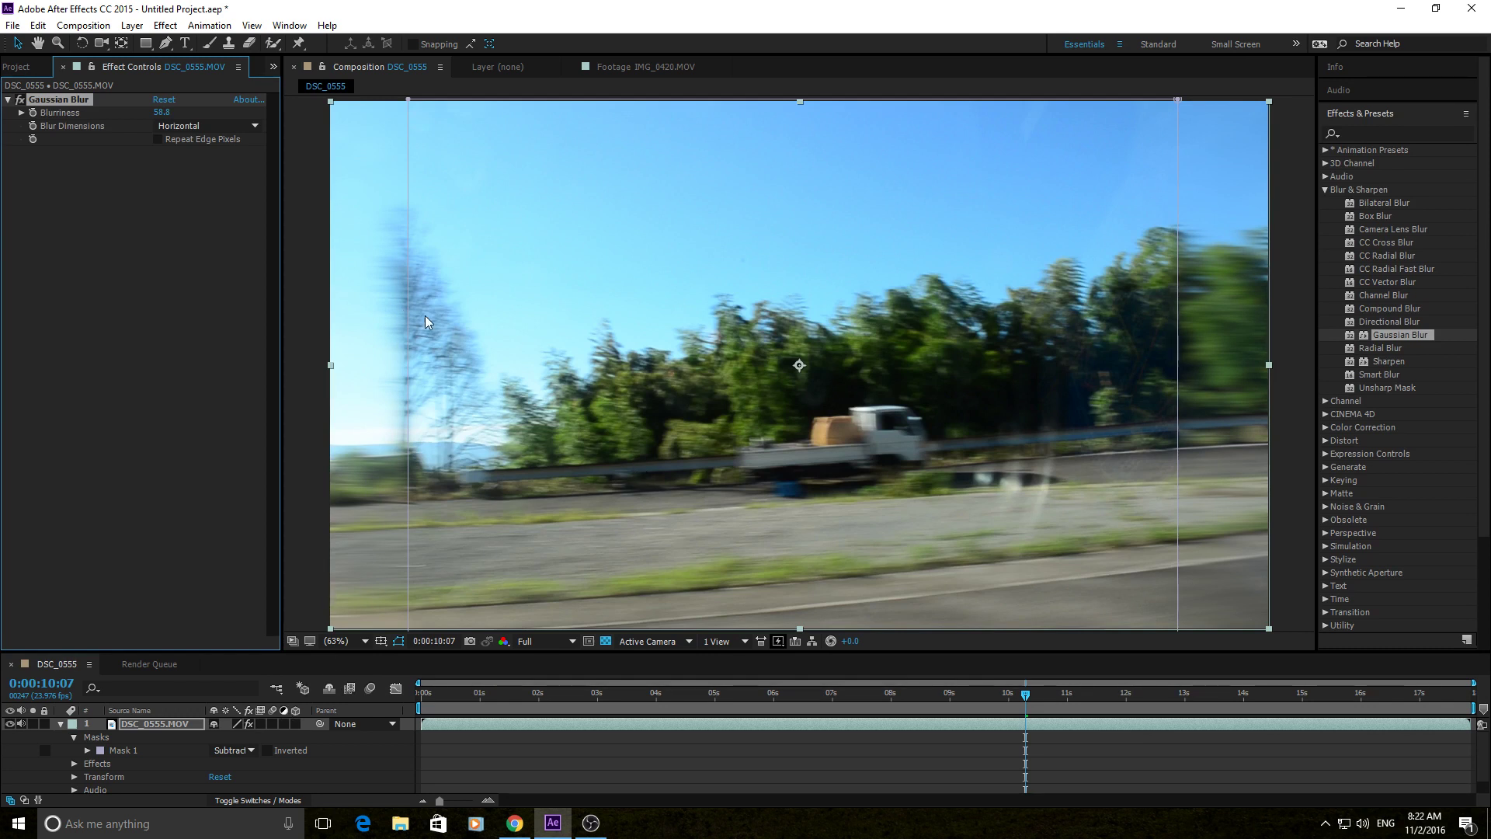
click(87, 750)
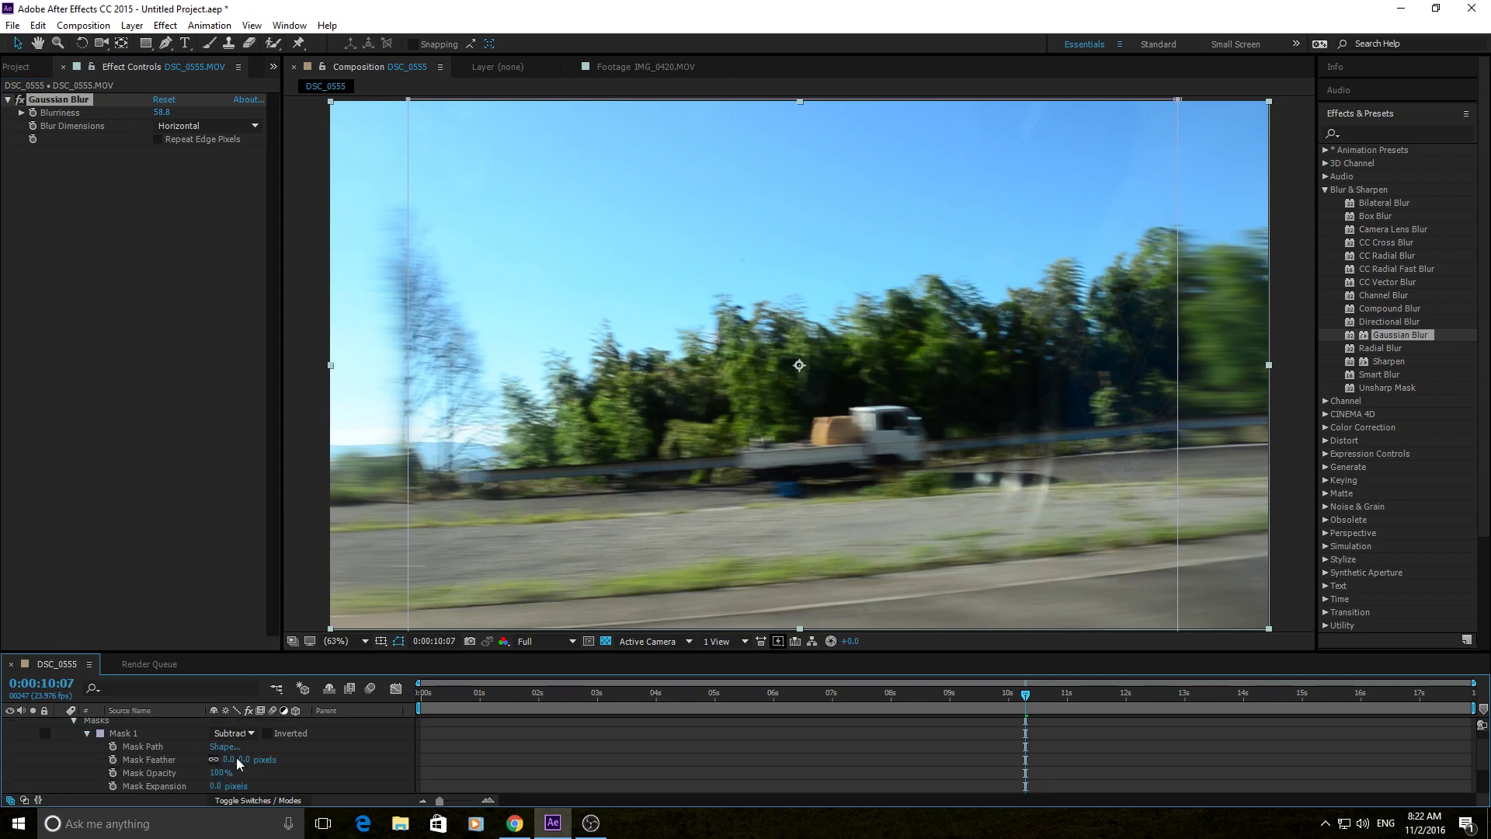
drag(242, 759, 465, 753)
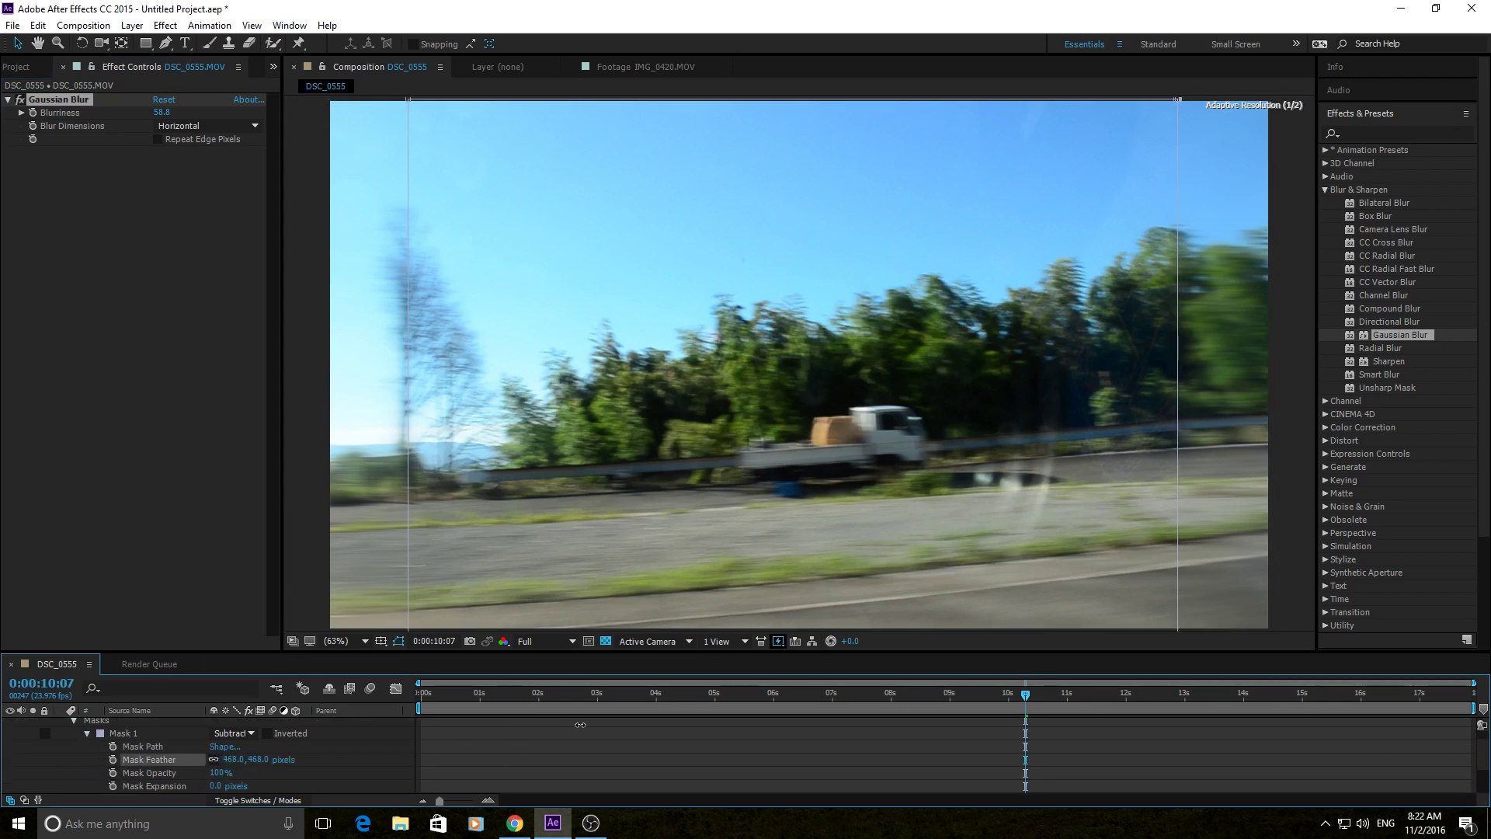
click(488, 731)
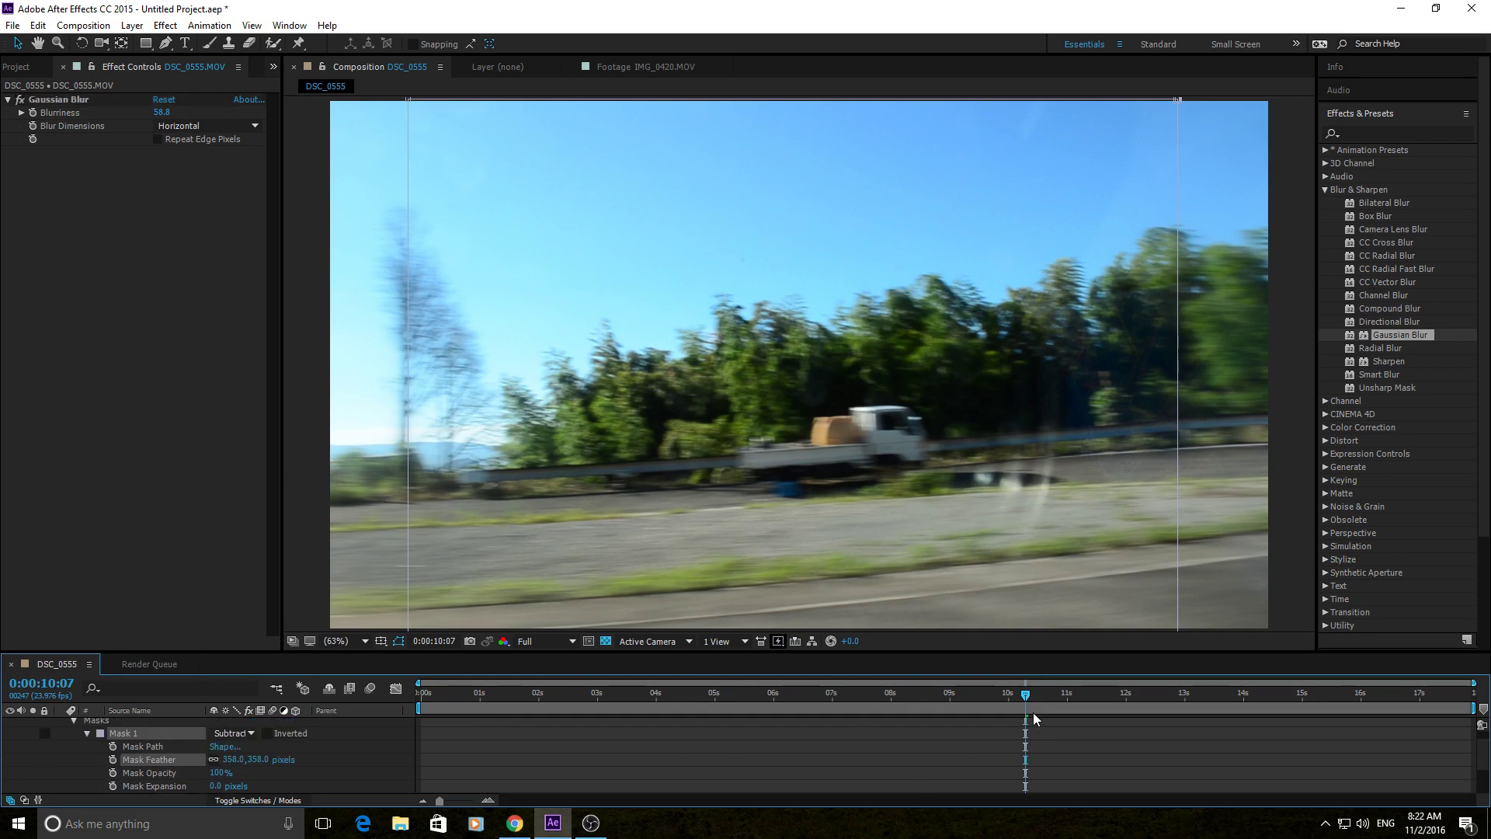
drag(1002, 699, 840, 695)
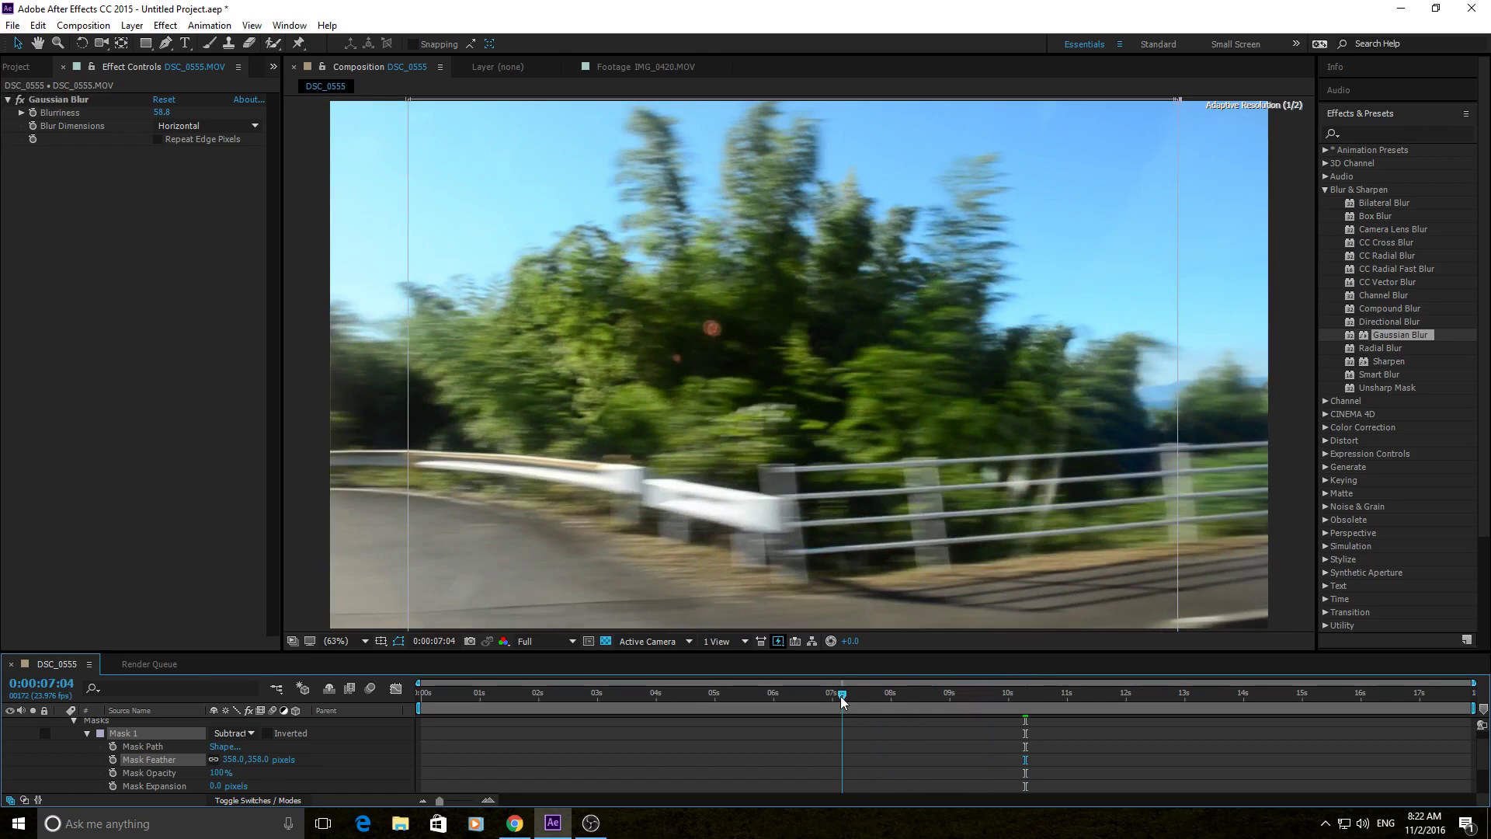
key(space)
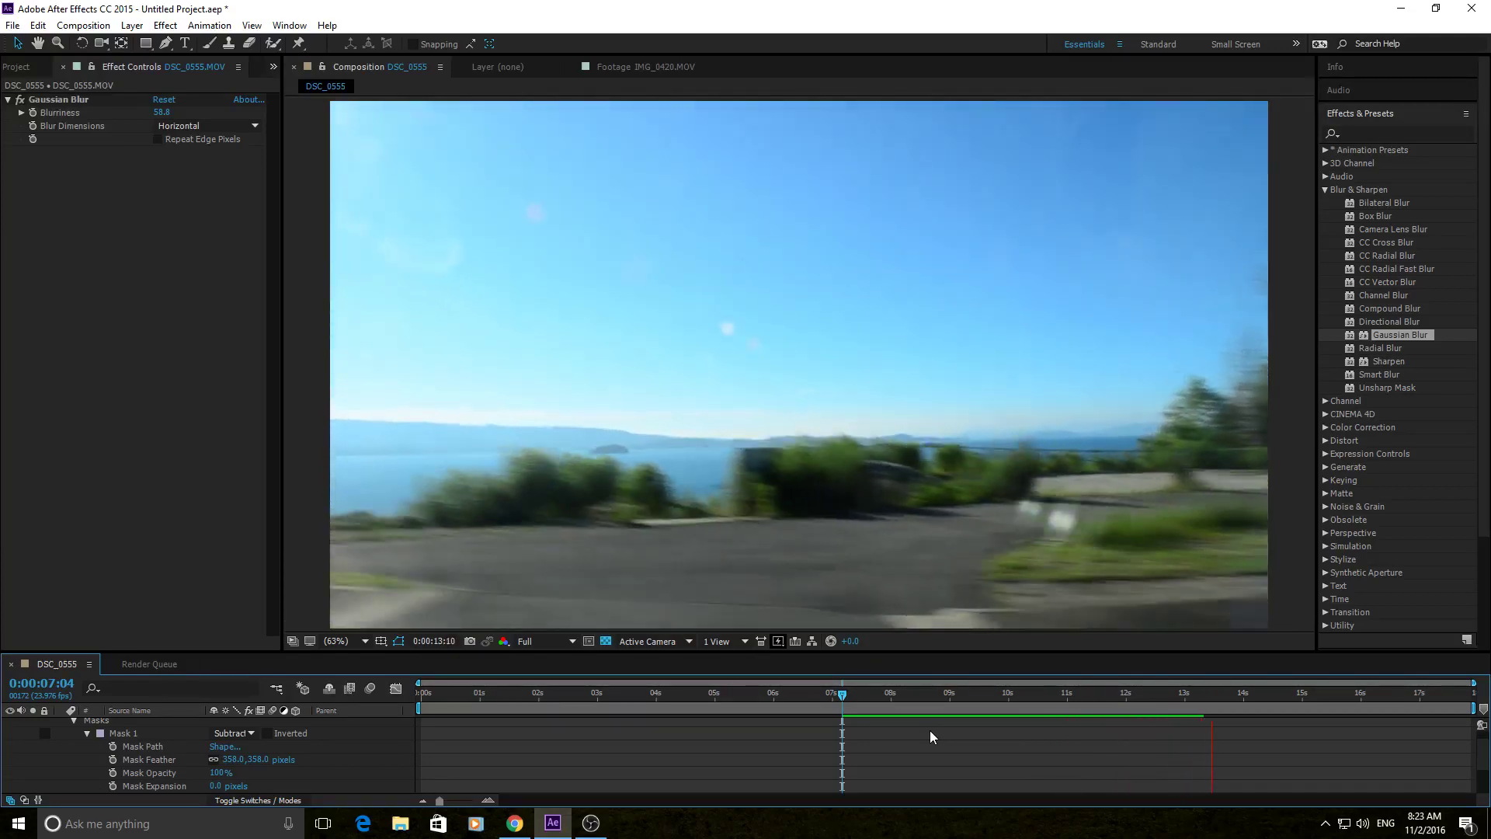
key(space)
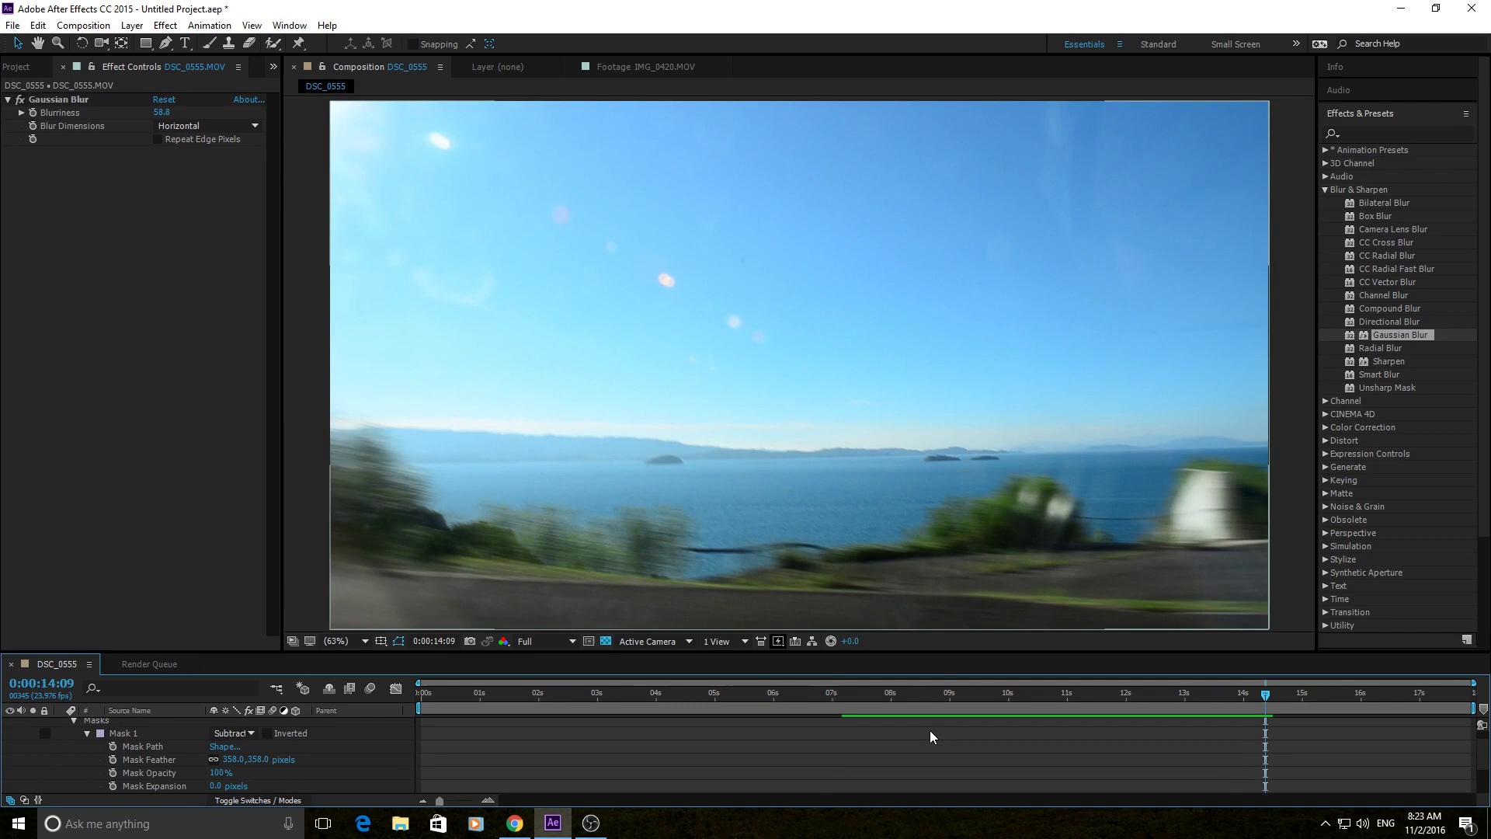
drag(916, 699, 809, 693)
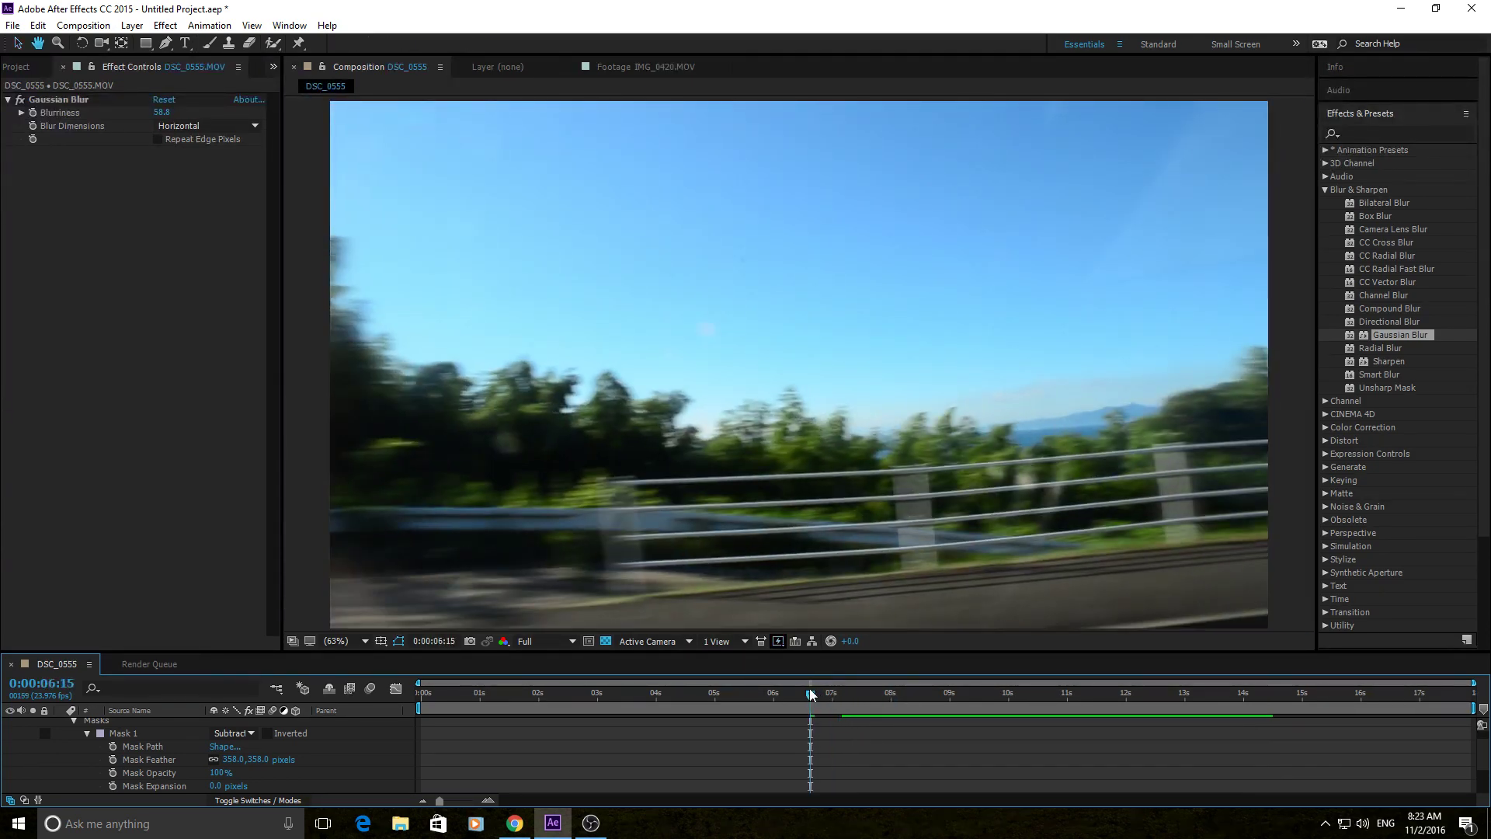
key(space)
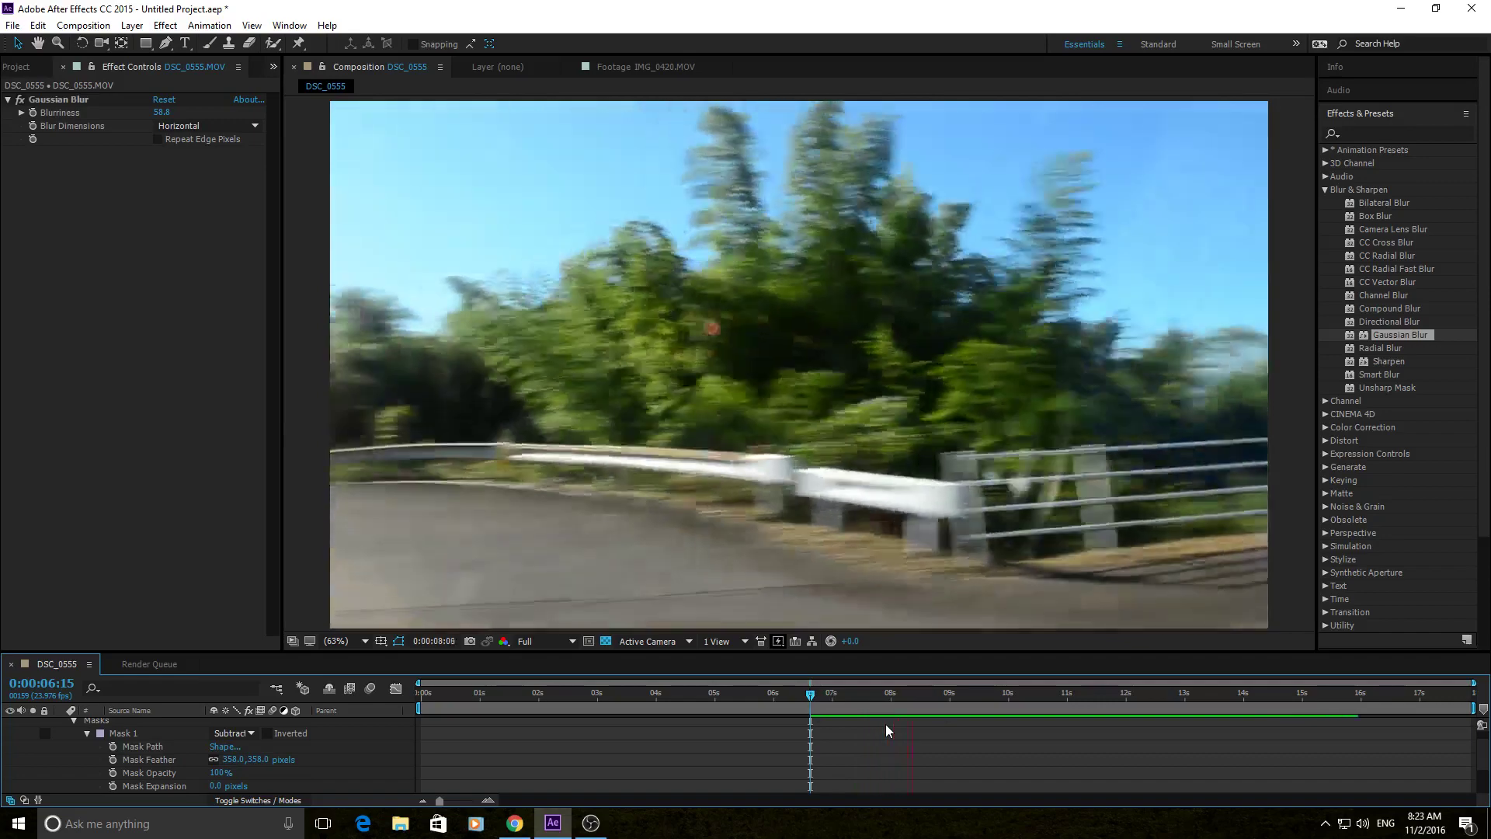
key(space)
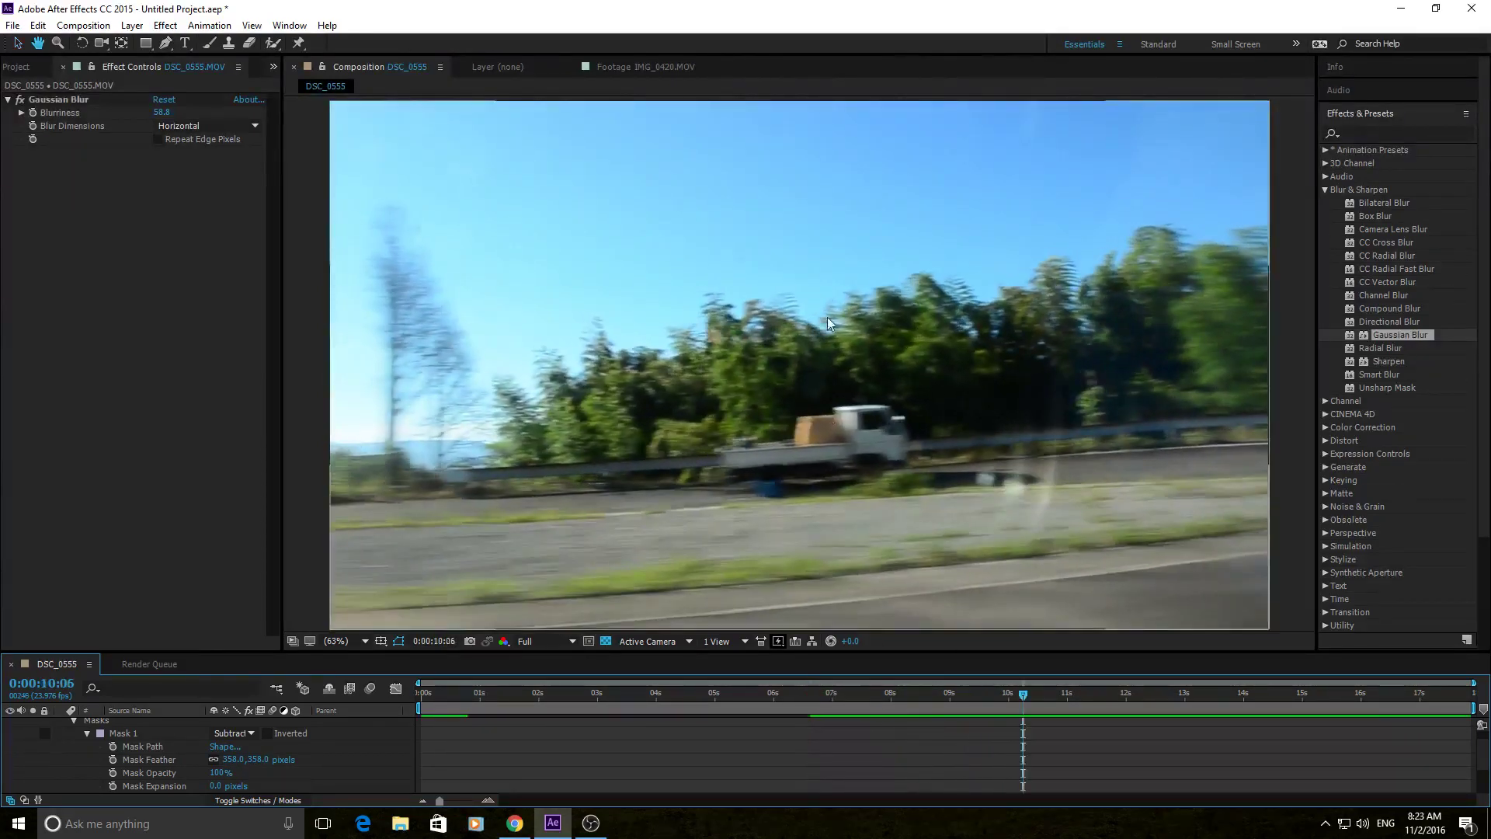
click(842, 692)
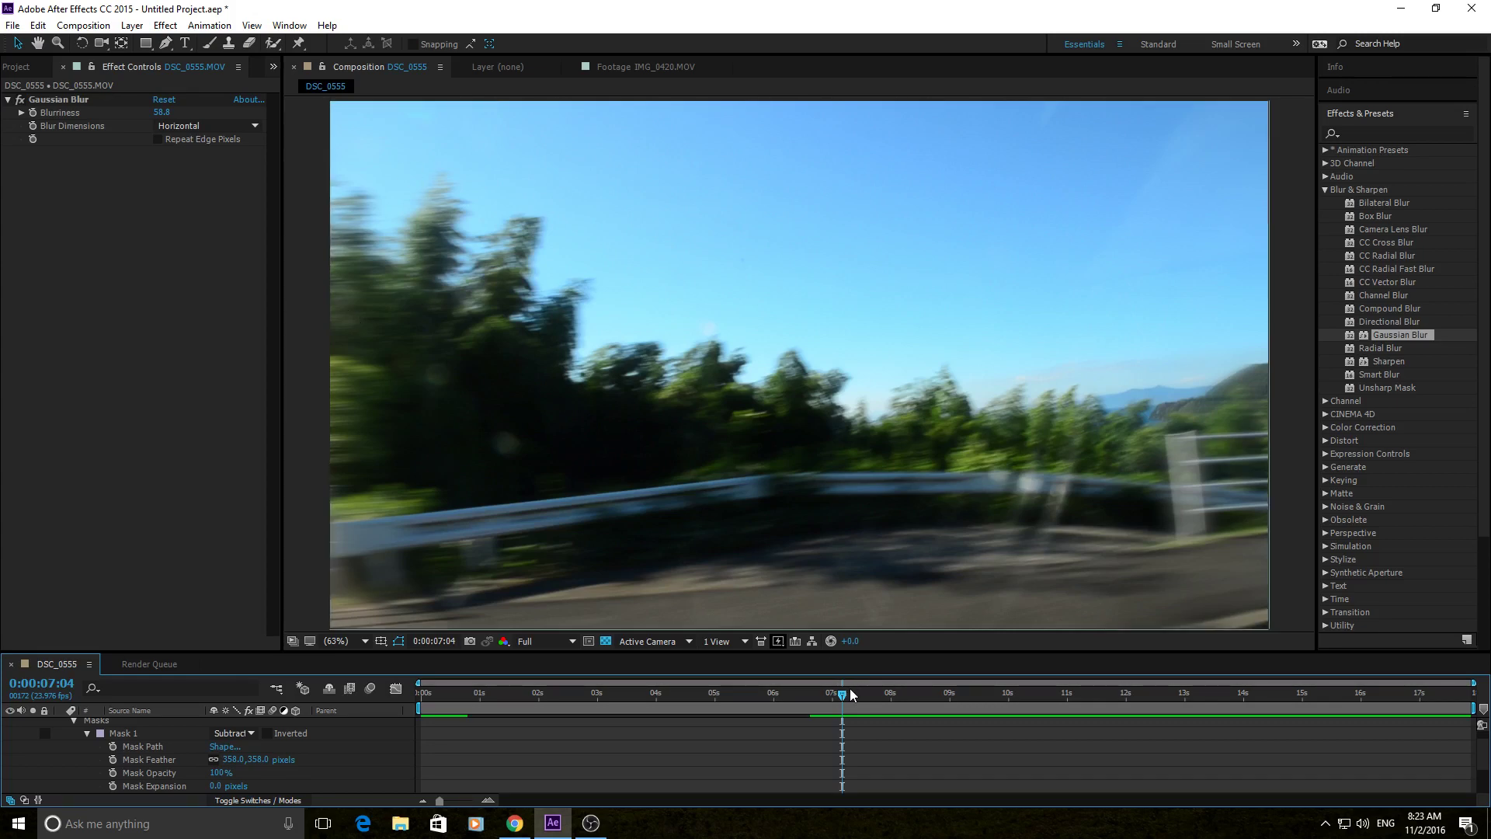
drag(843, 693, 814, 693)
key(space)
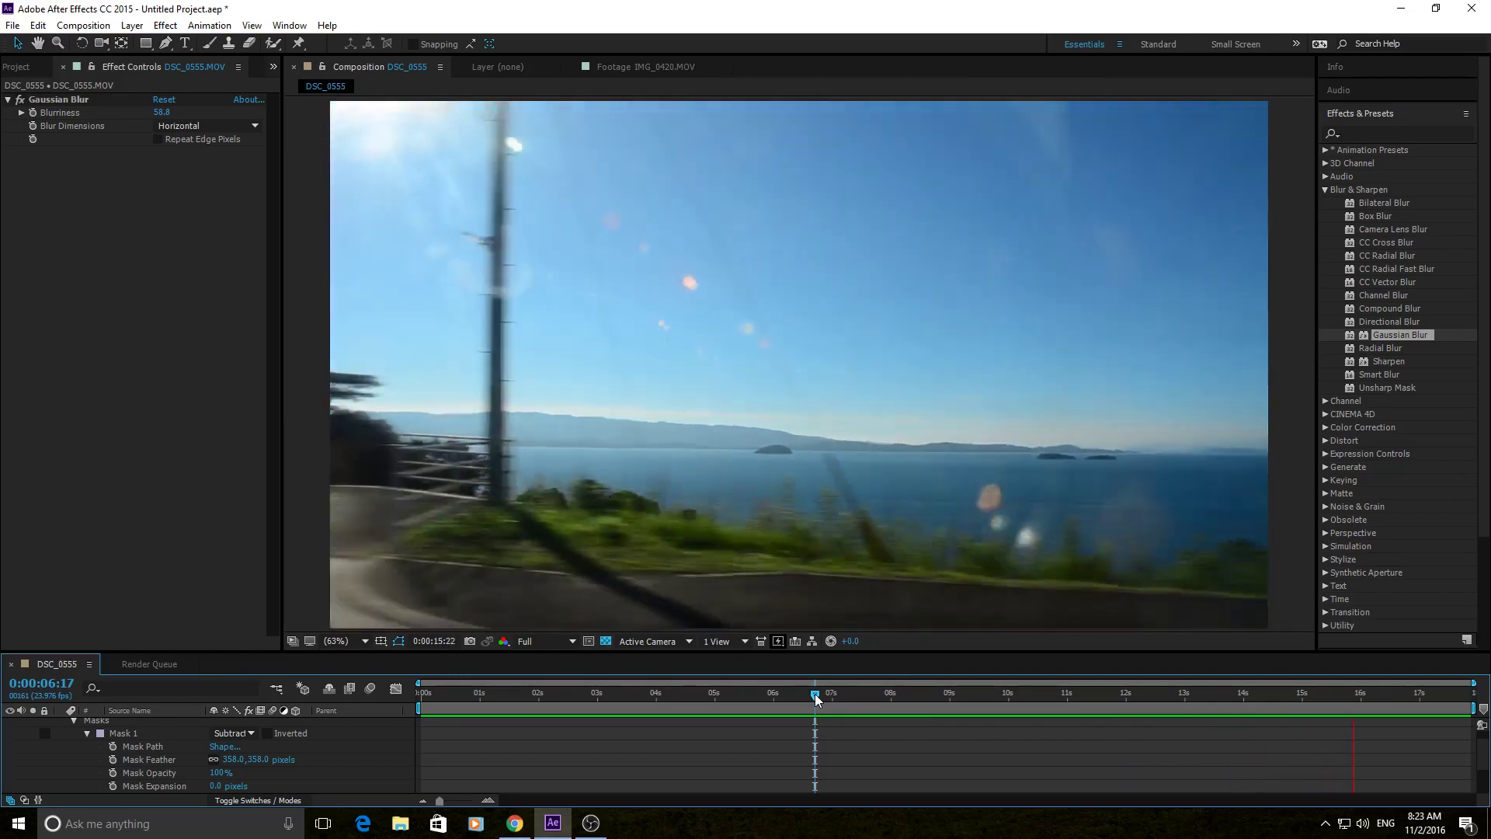
key(space)
click(19, 100)
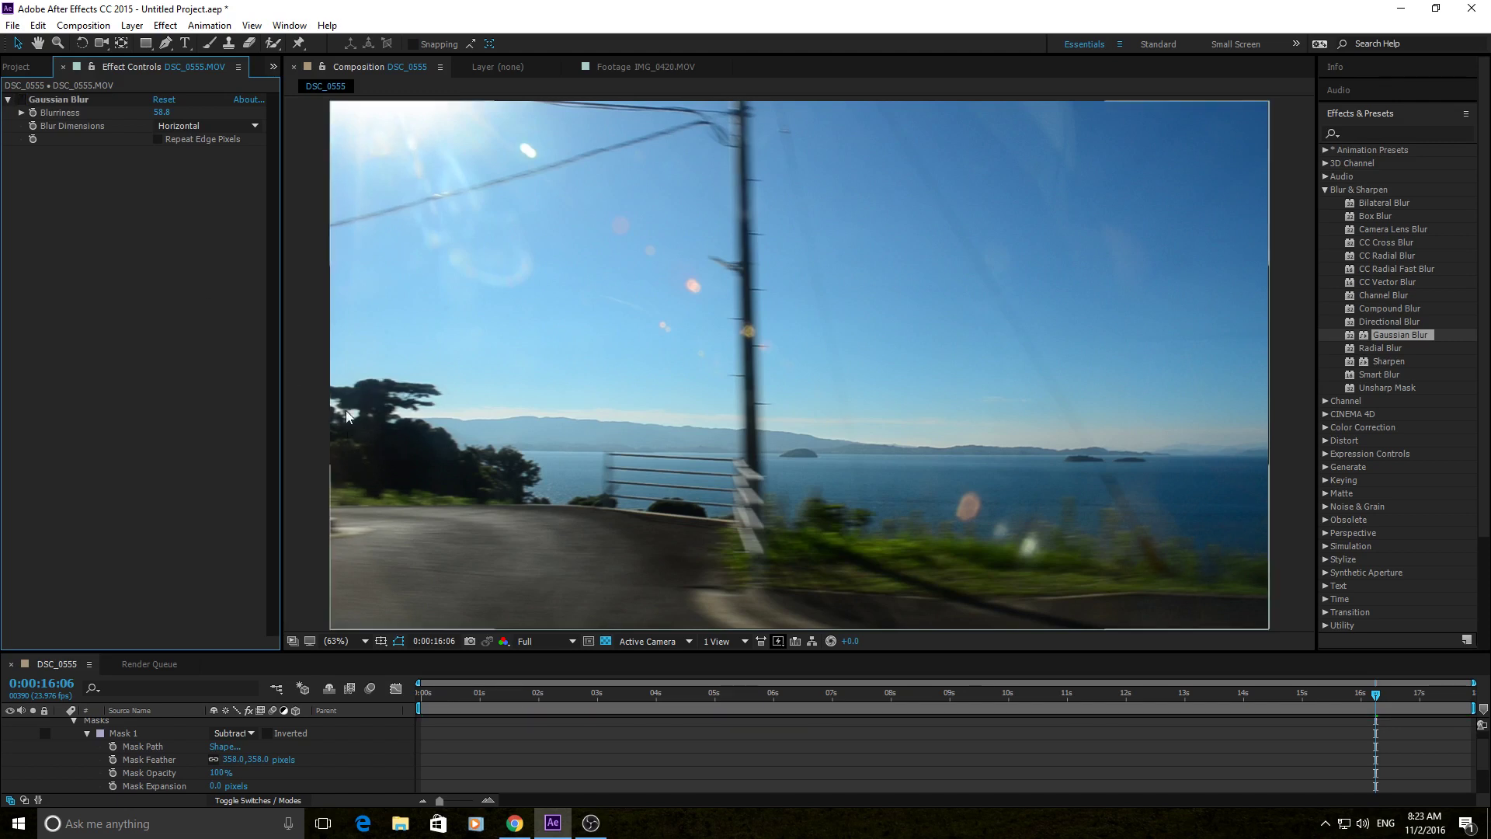
click(19, 101)
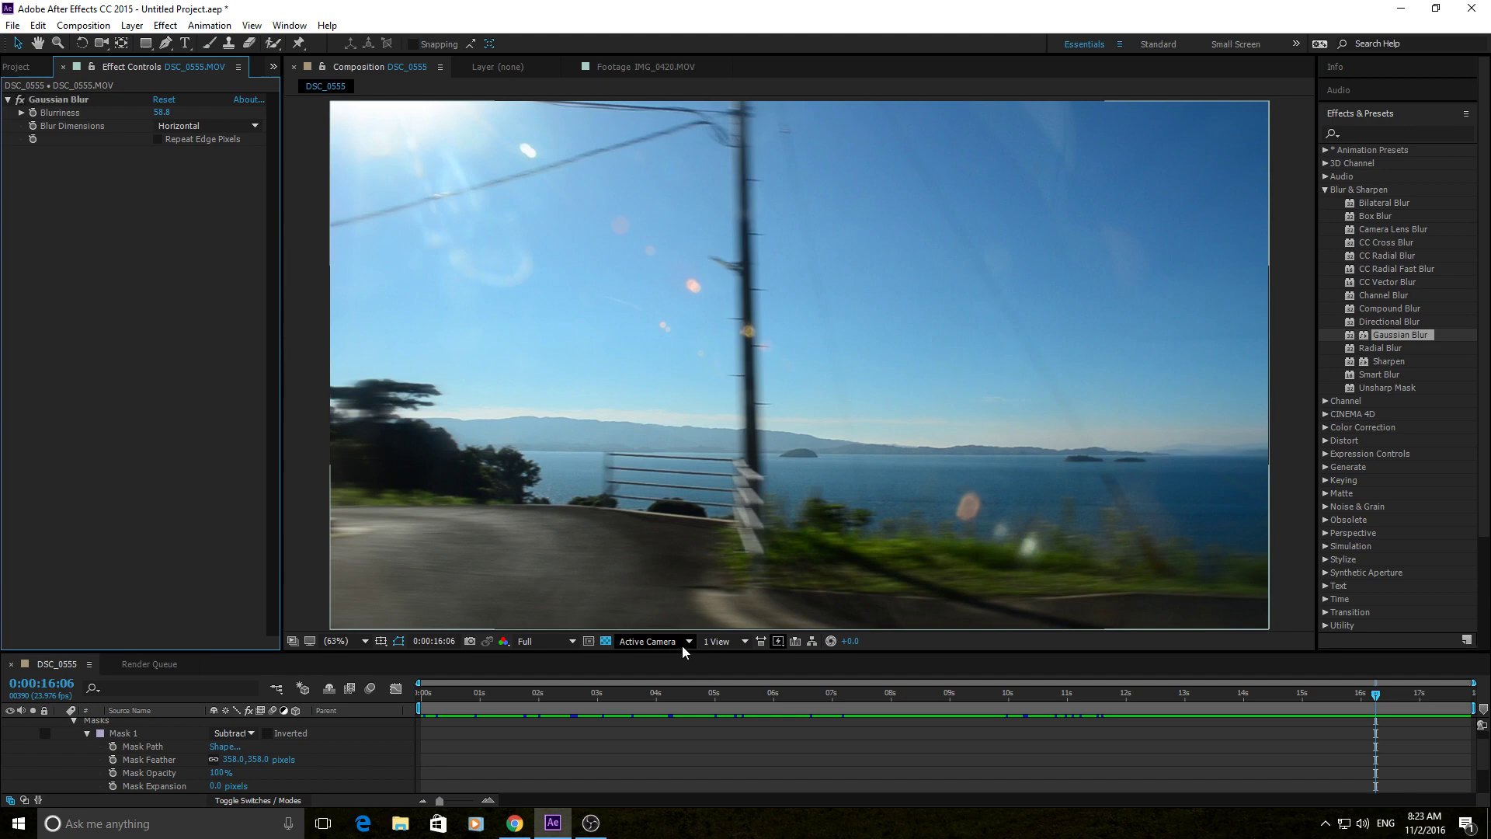
drag(983, 700, 841, 698)
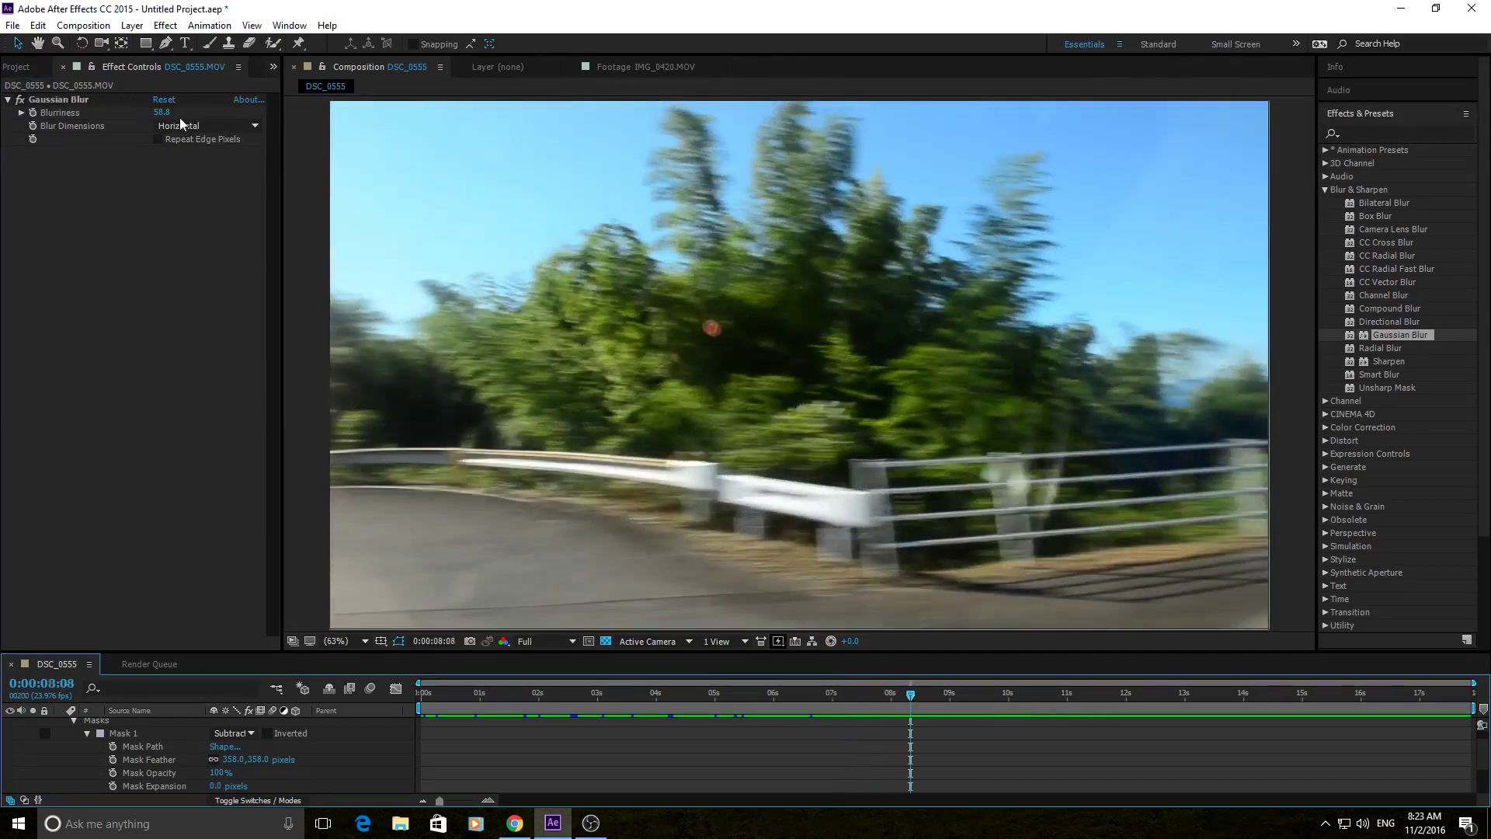
click(180, 125)
- Switch Blur Dimensions to Vertical and preview the edge blur
click(200, 178)
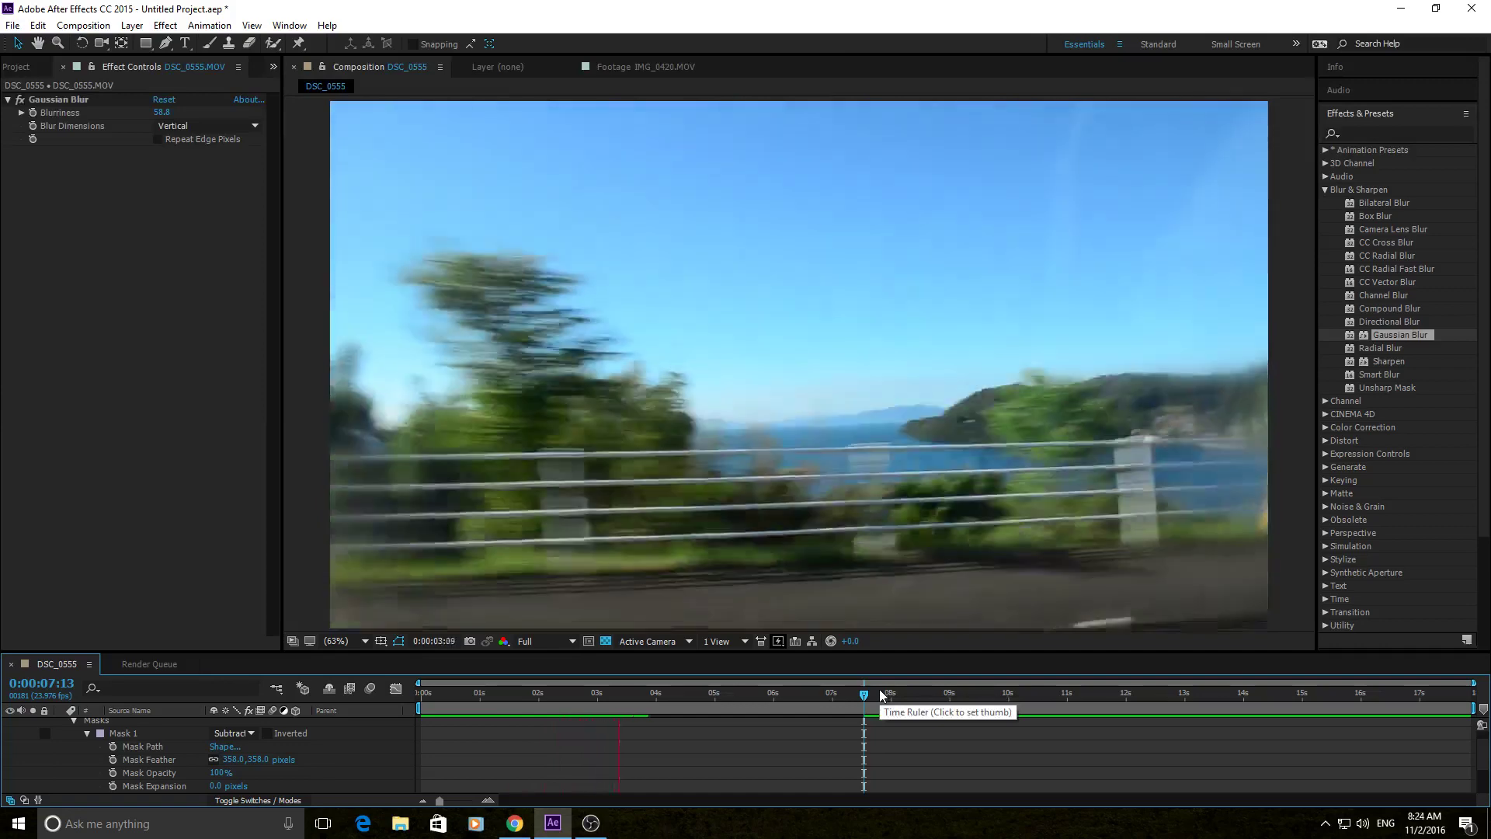
key(space)
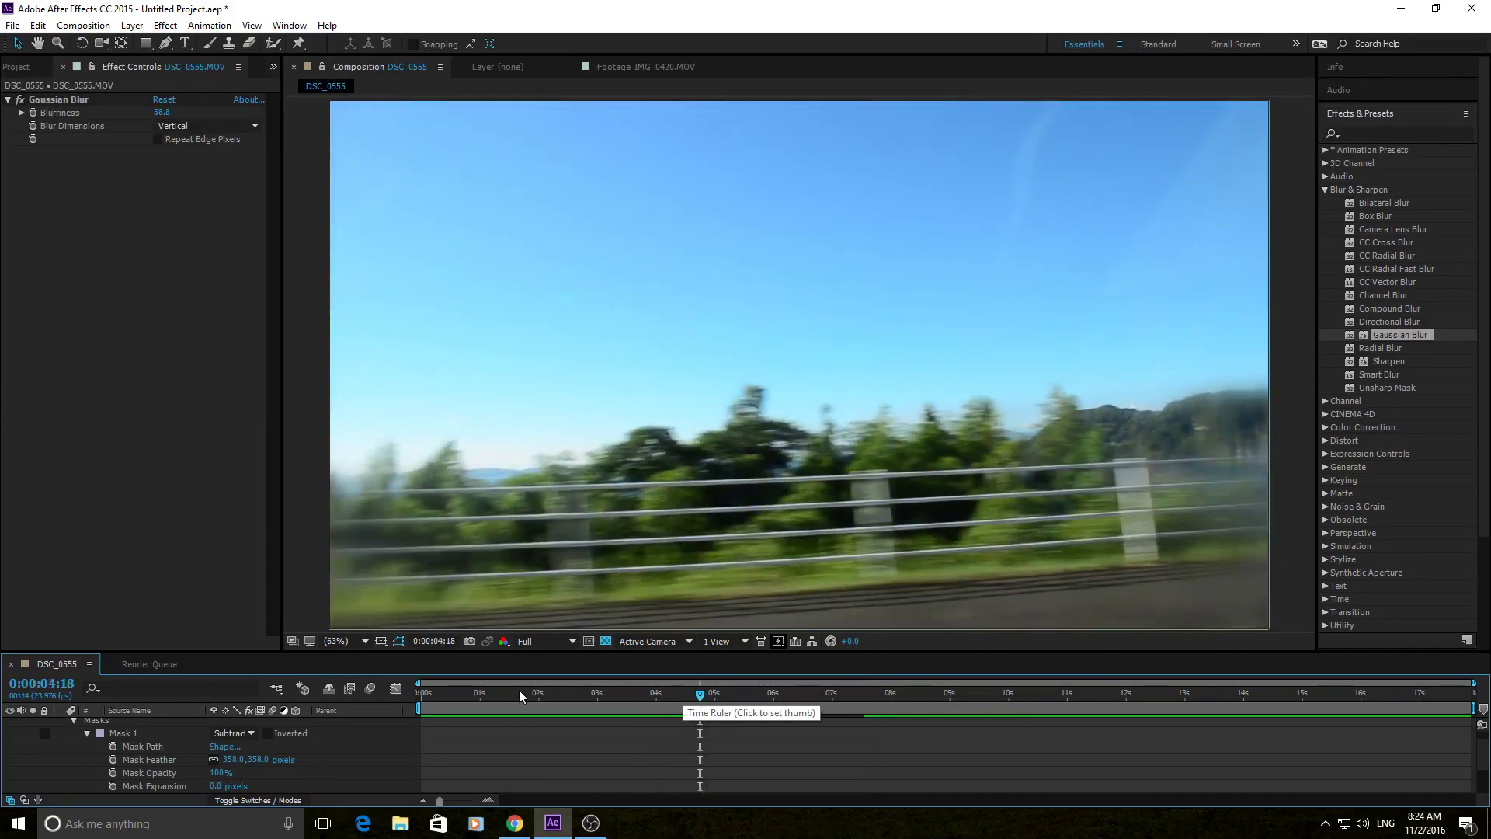